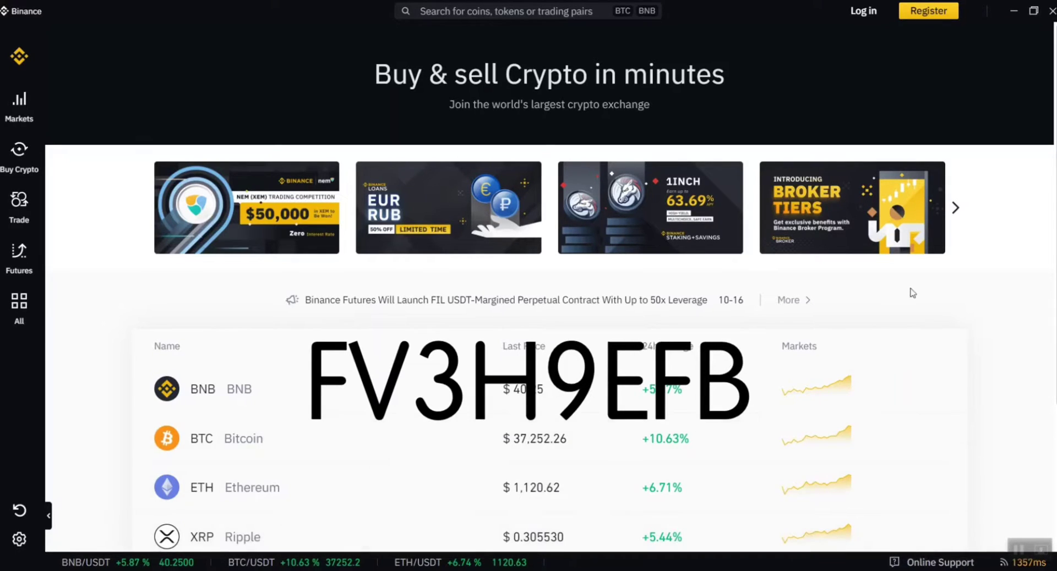
Step: Open the new account registration form and look through its account, password and referral ID fields
click(941, 16)
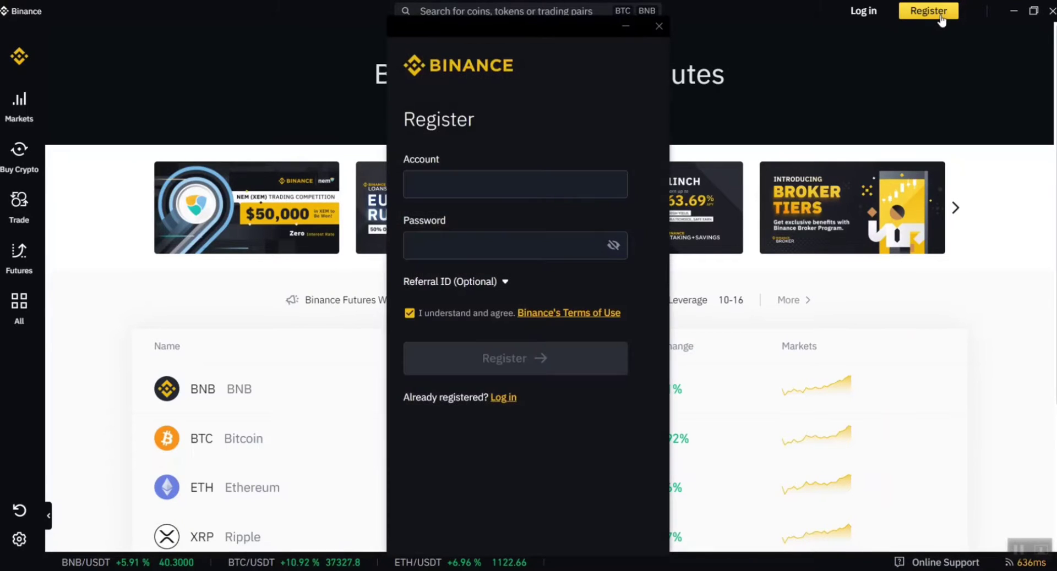
click(471, 183)
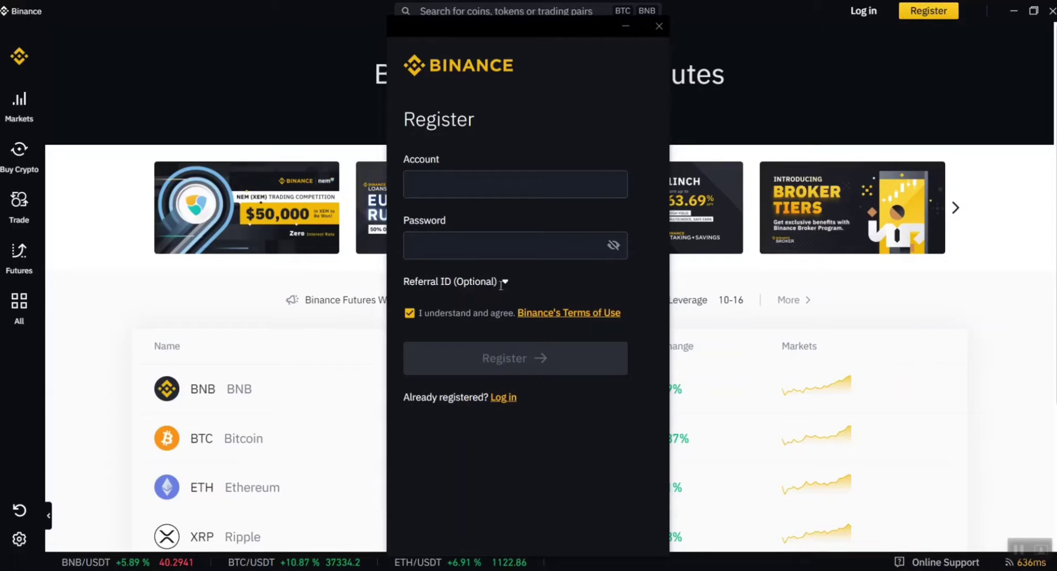
key(Tab)
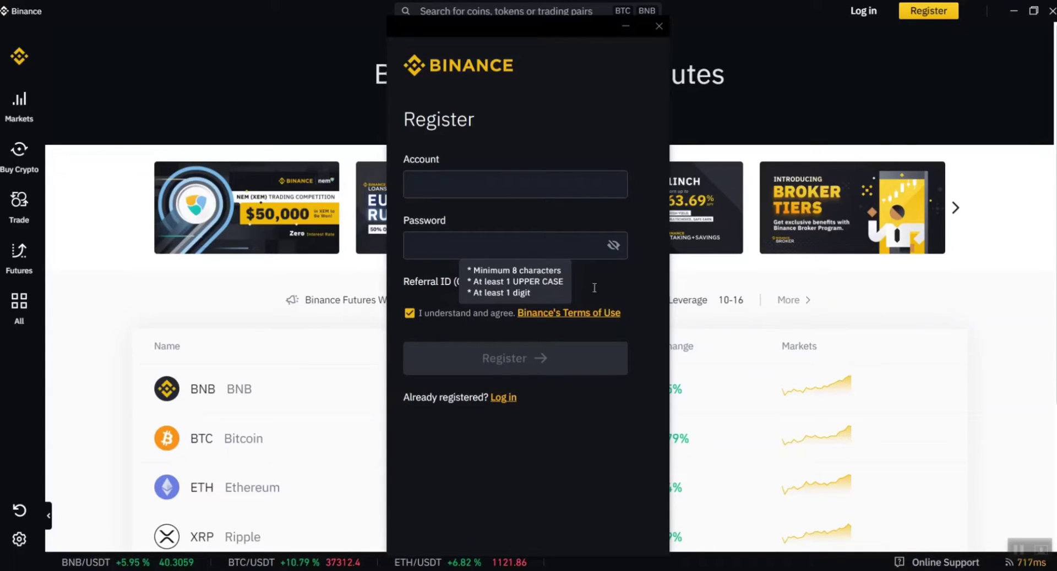
click(410, 296)
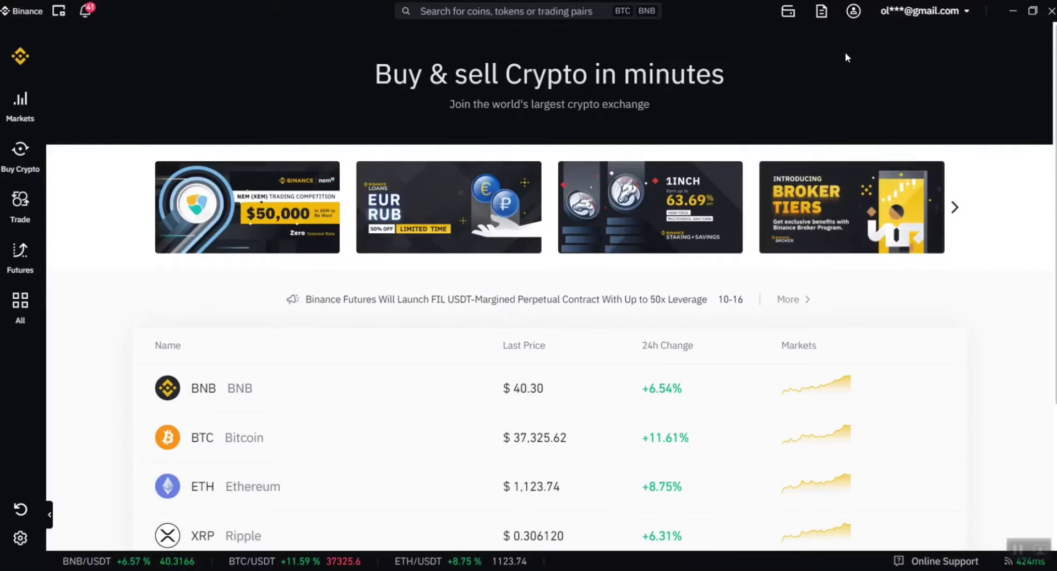
Step: Review the account's Security, Identification and Payment pages in turn
click(852, 11)
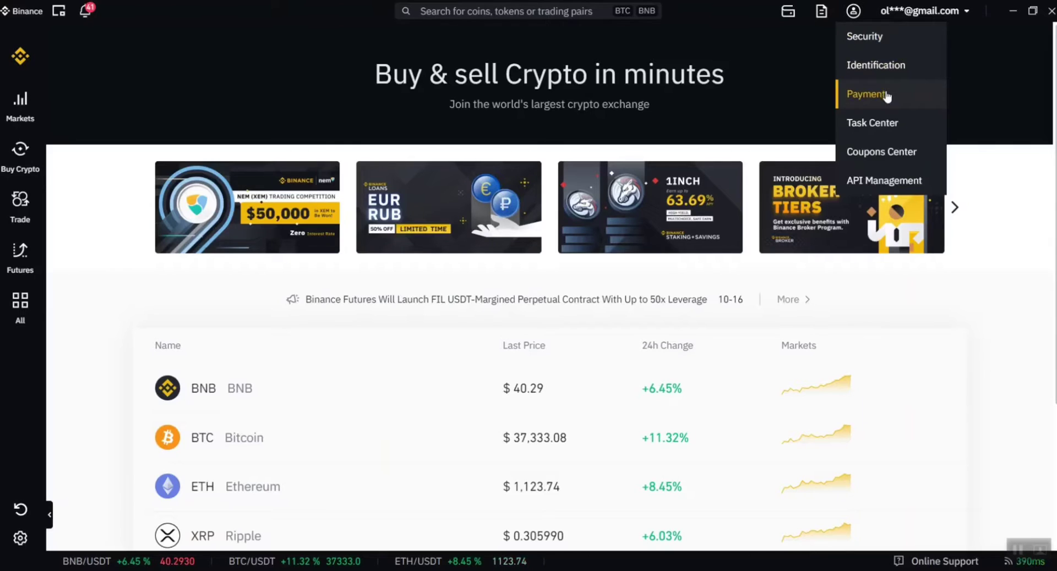
click(893, 43)
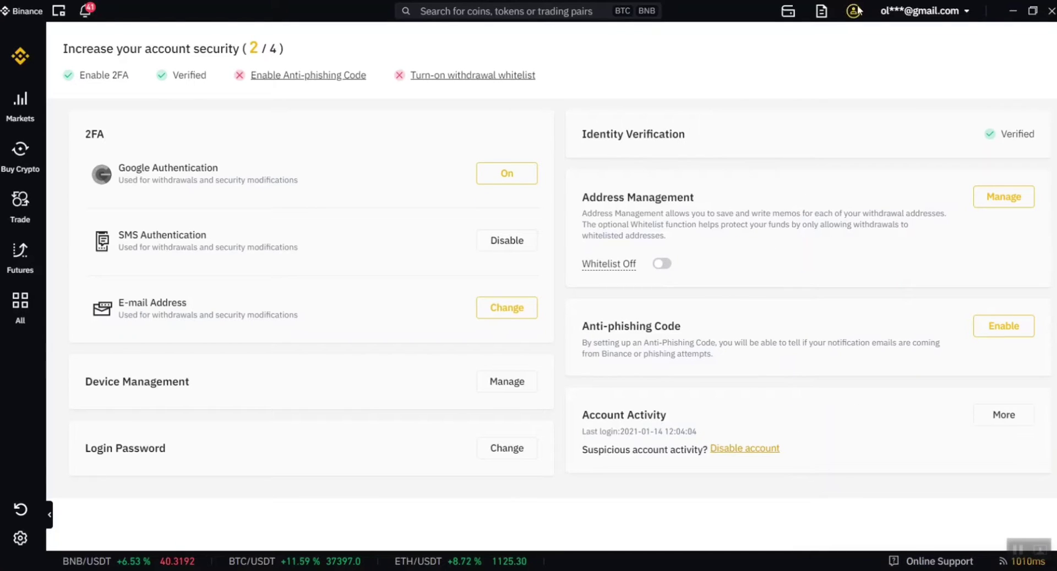
mouse_move(854, 11)
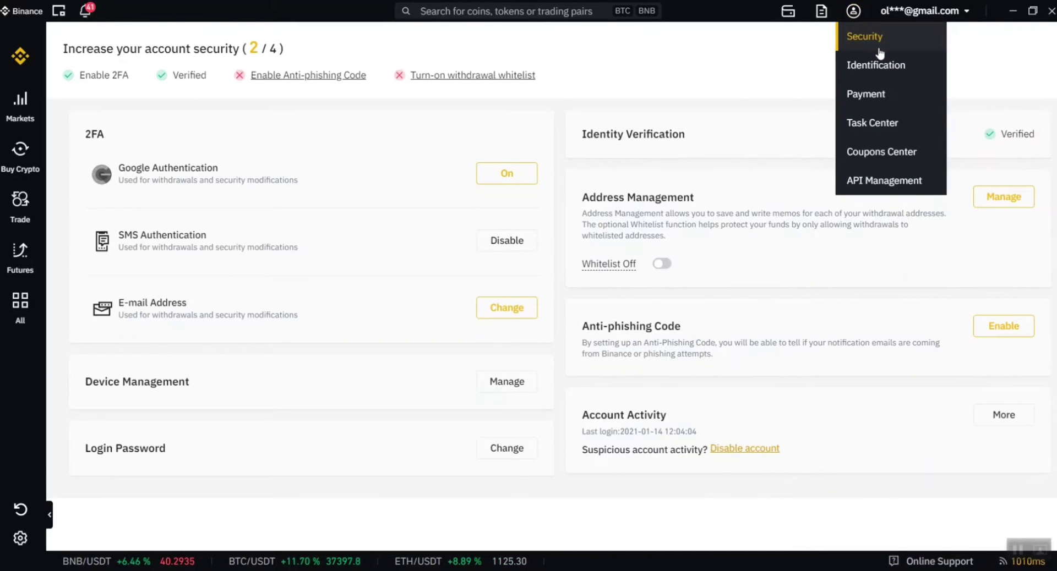
click(885, 67)
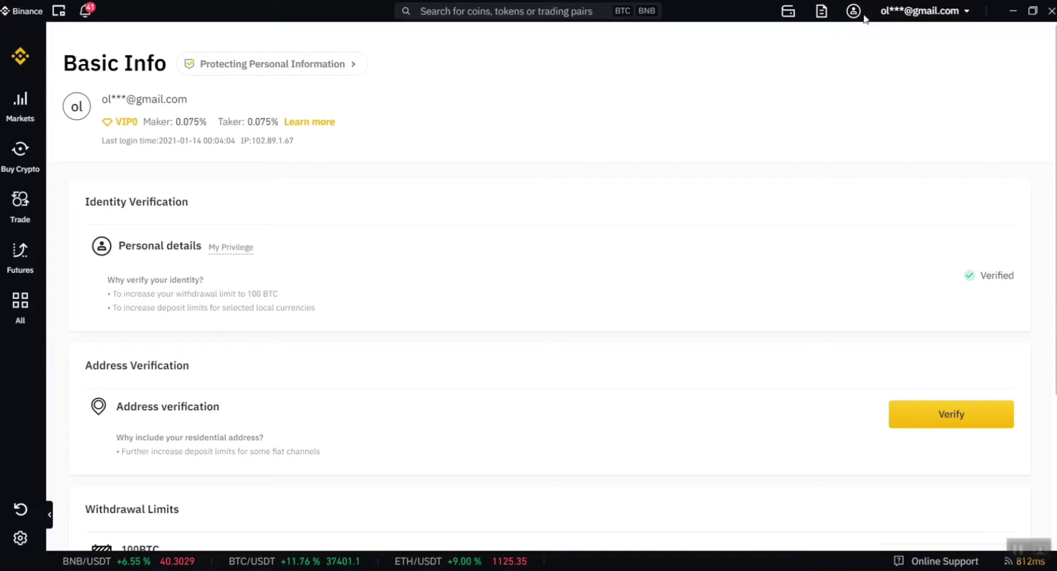
mouse_move(854, 15)
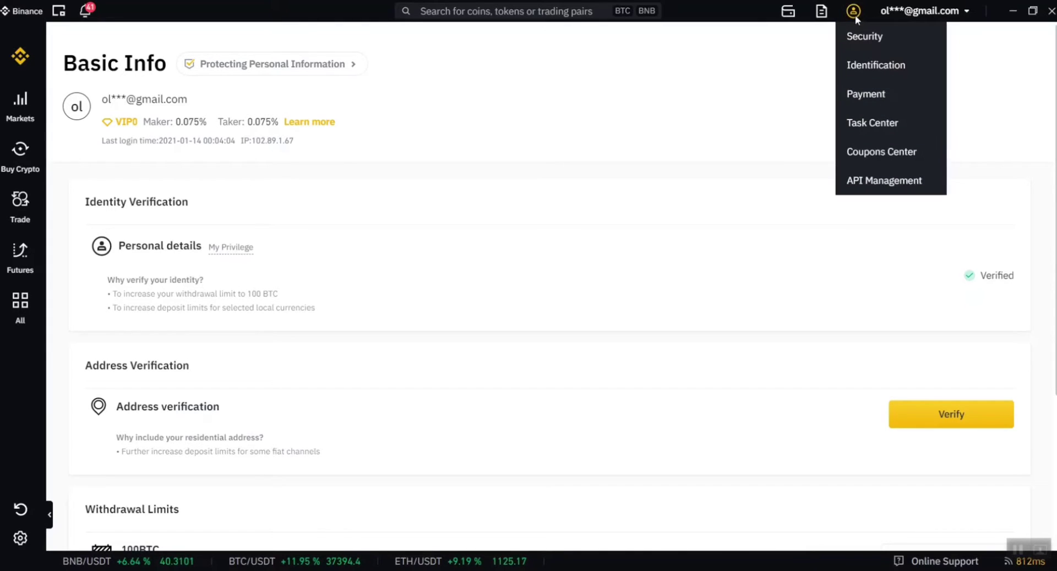
click(873, 98)
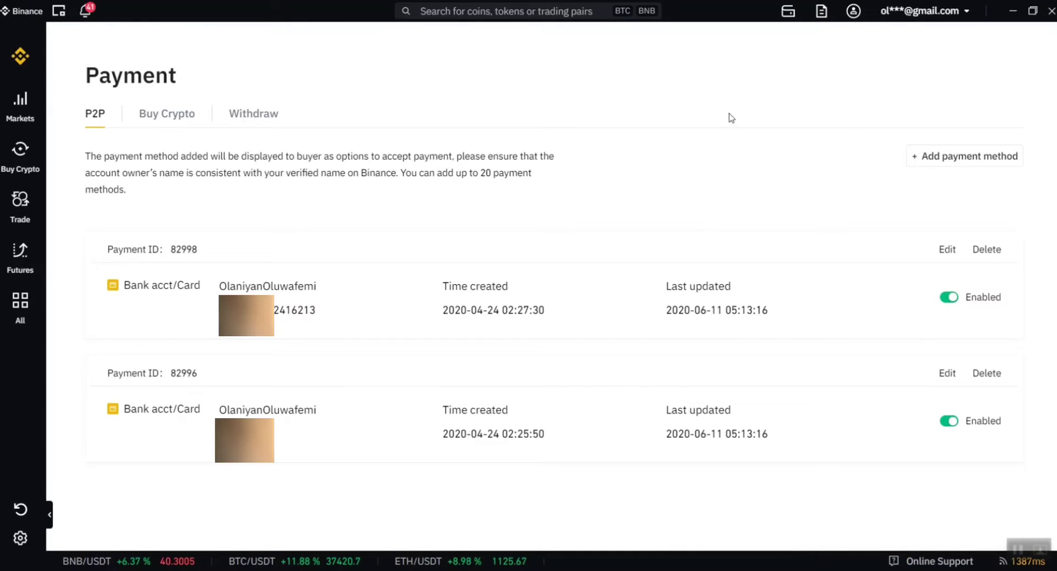
mouse_move(858, 15)
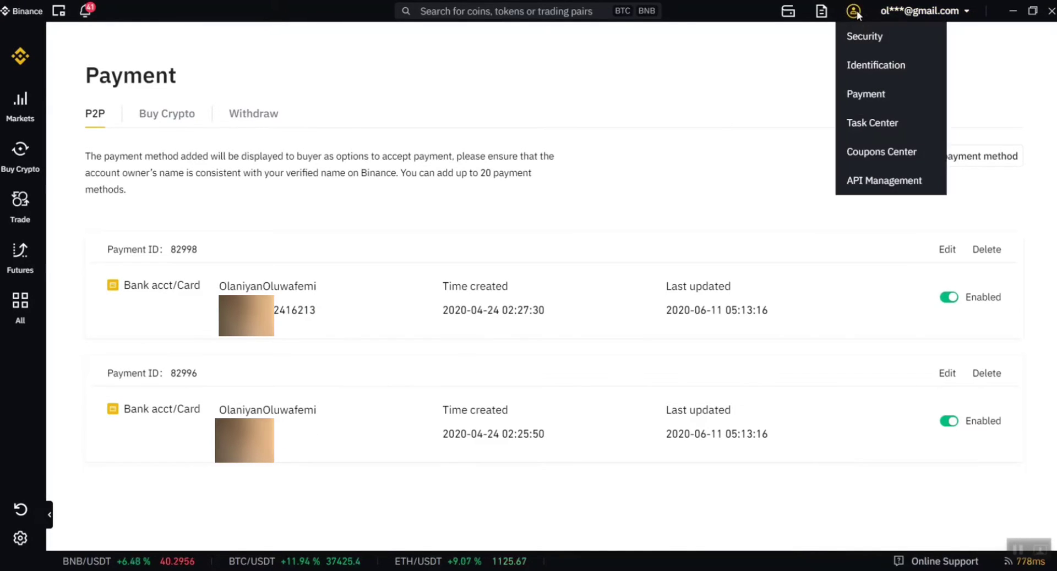
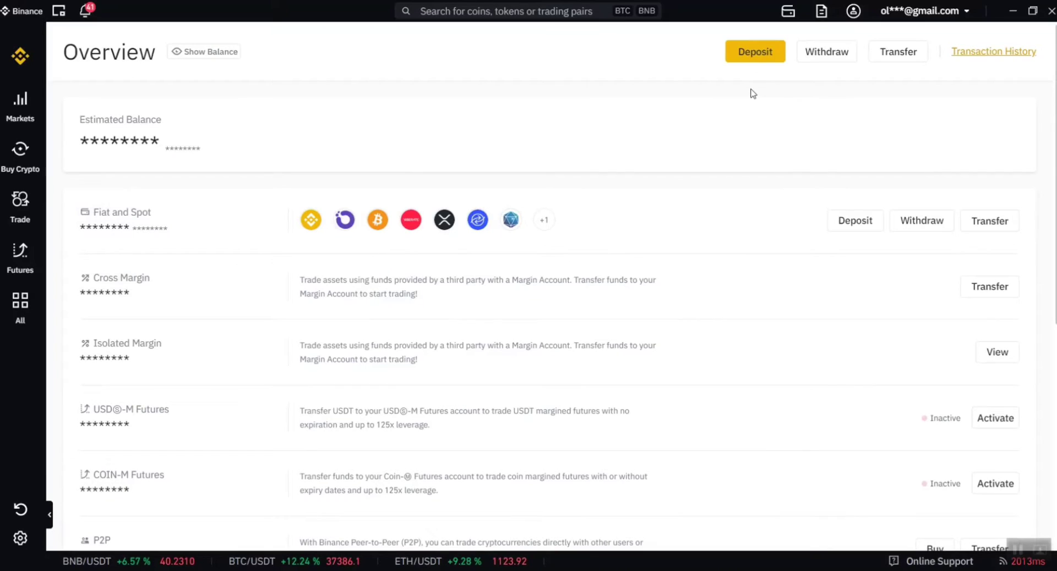
Step: Open a cash deposit from the wallet overview and try to choose Nigerian Naira (NGN) as its currency
click(755, 55)
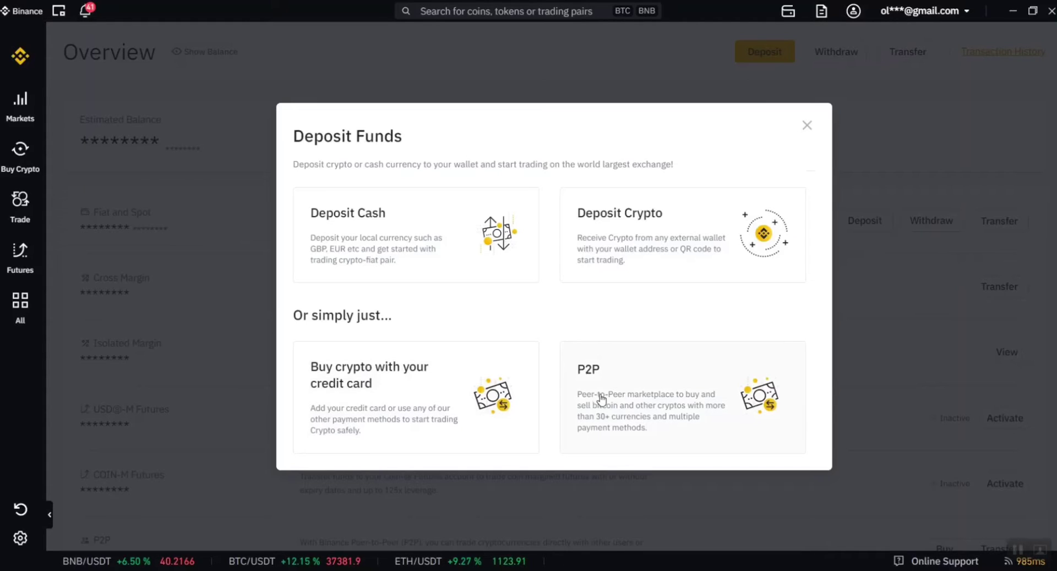
click(414, 246)
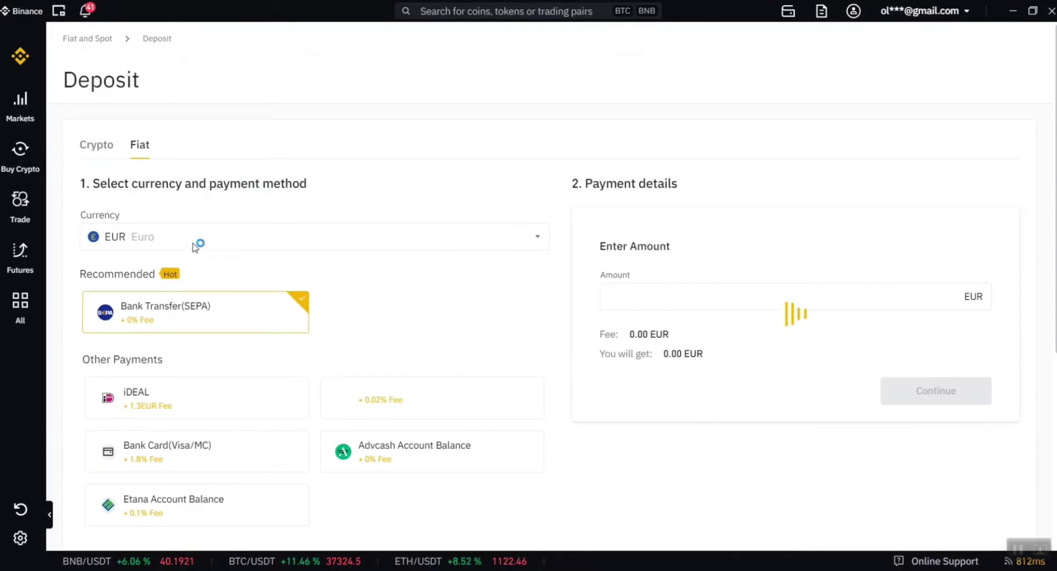
click(466, 247)
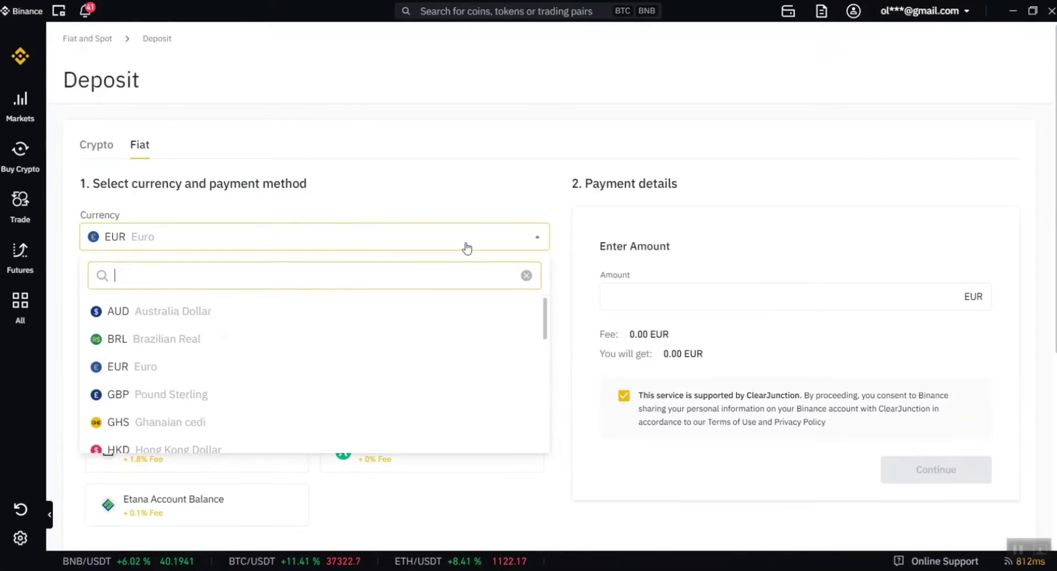
text(n)
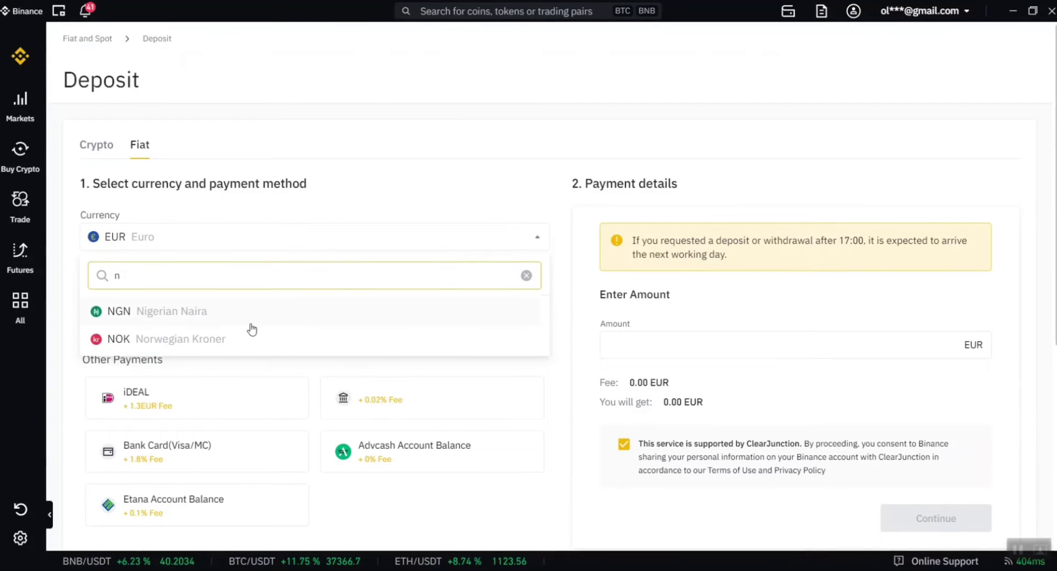
click(220, 311)
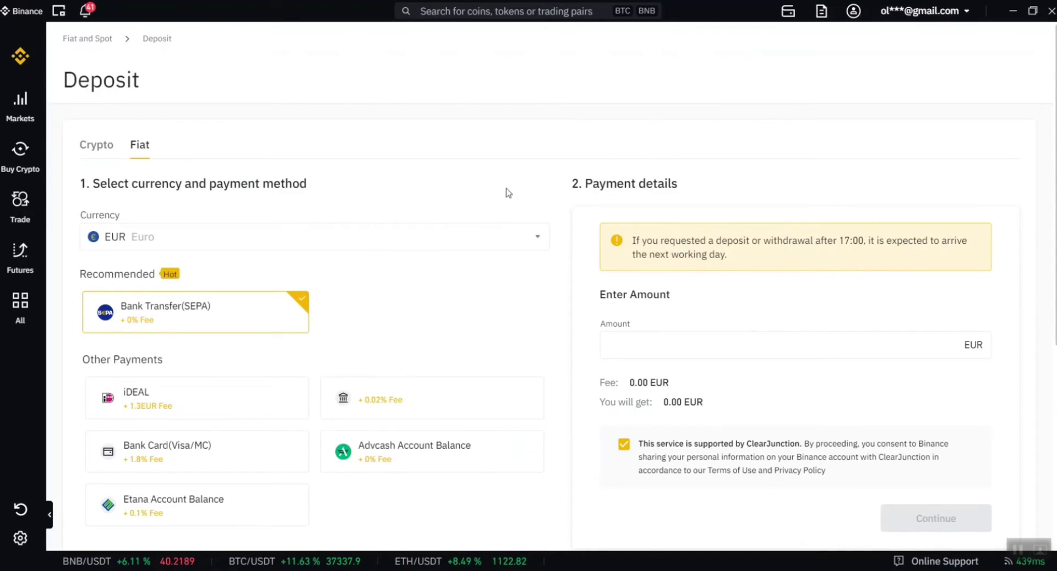
Step: Open the credit/debit card purchase form and try to set it to pay in NGN for BTC
mouse_move(20, 165)
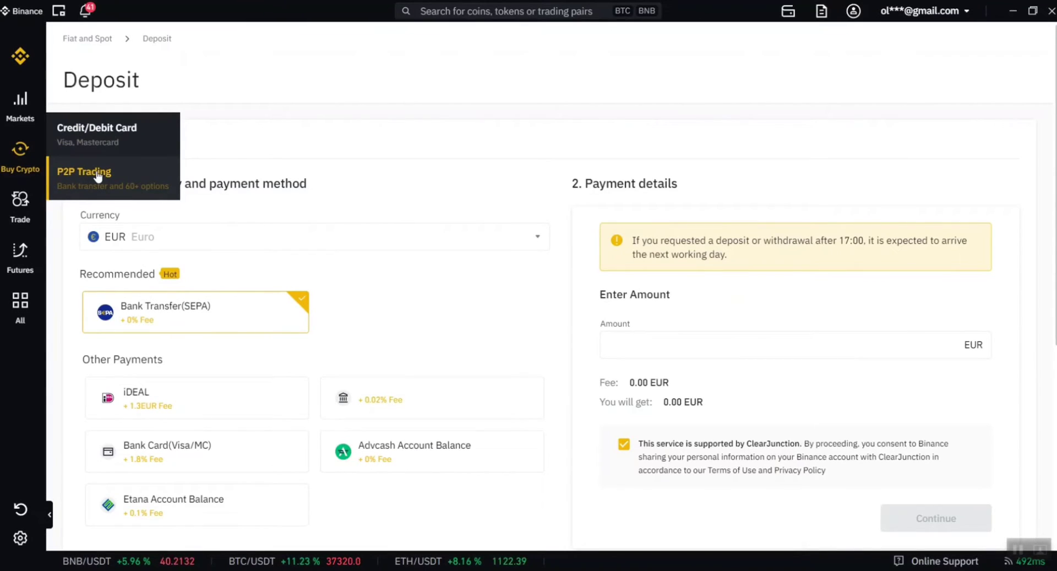
click(106, 142)
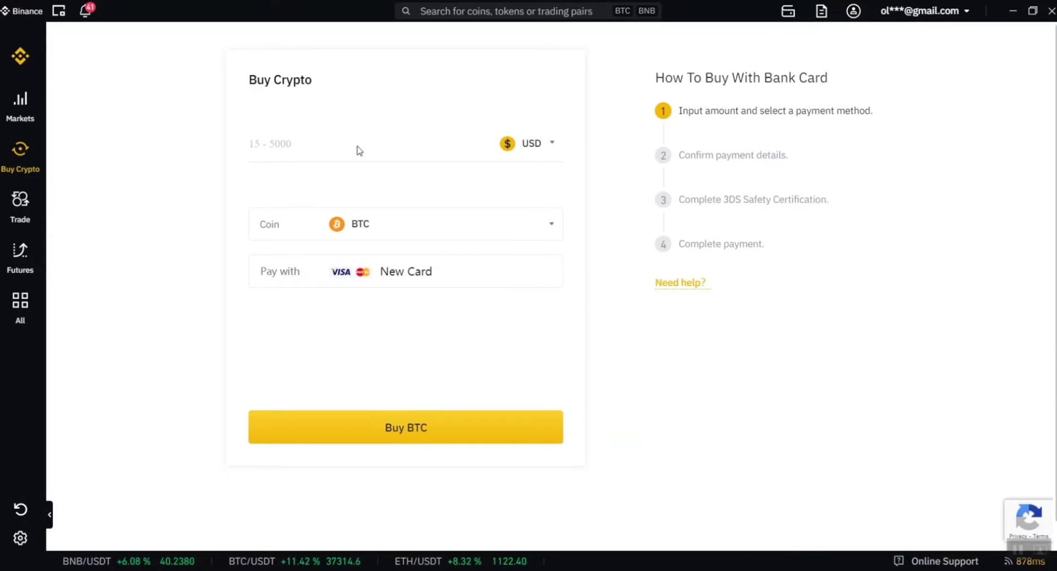
click(553, 146)
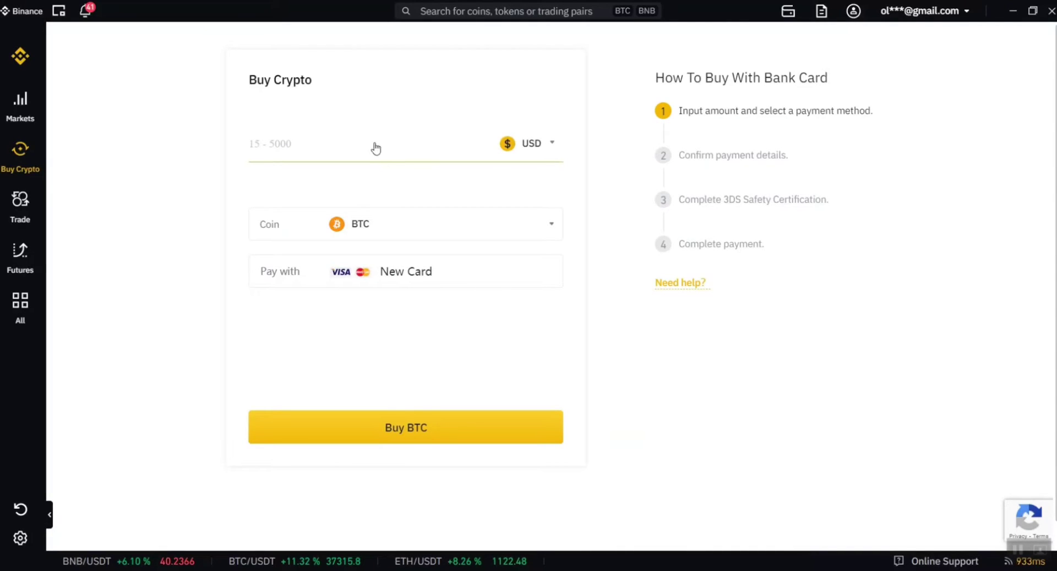
click(376, 147)
click(553, 146)
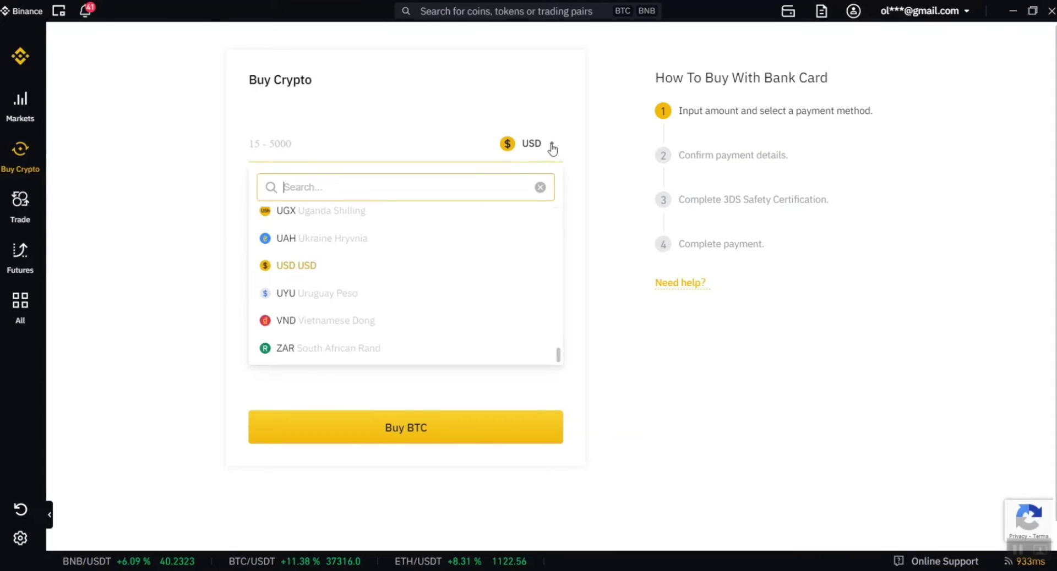
text(ng)
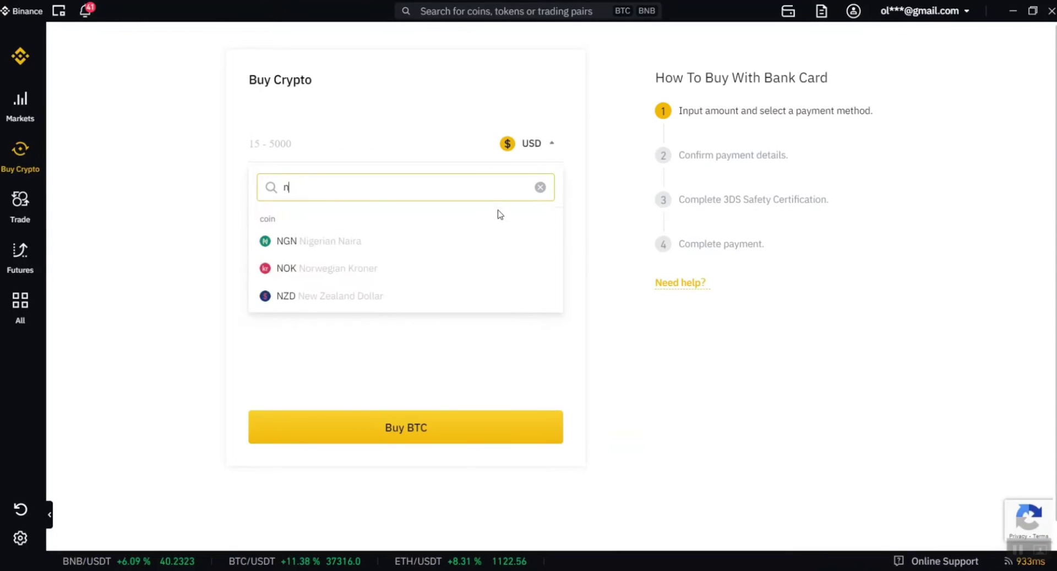
click(363, 243)
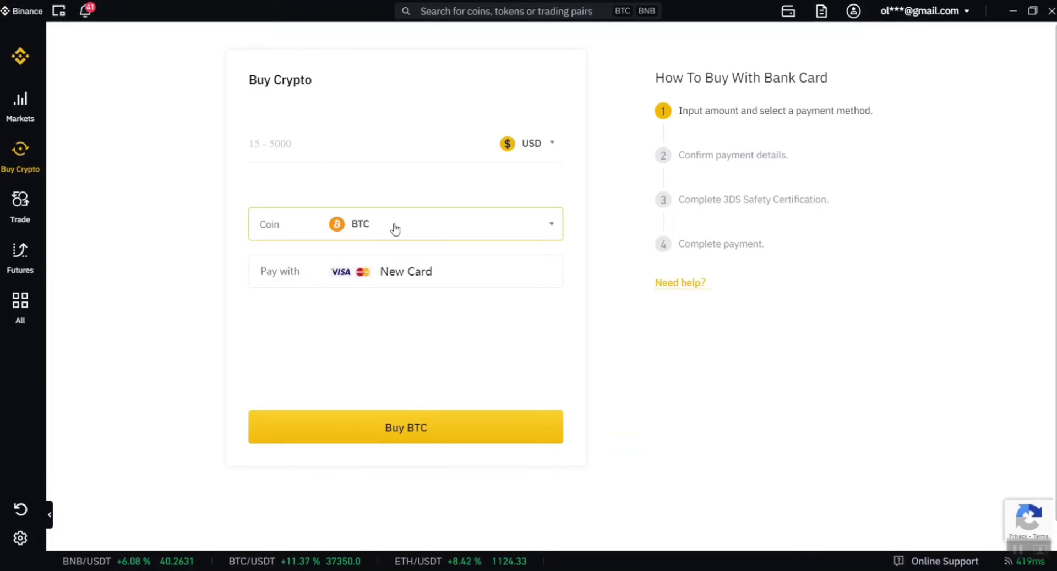
click(493, 221)
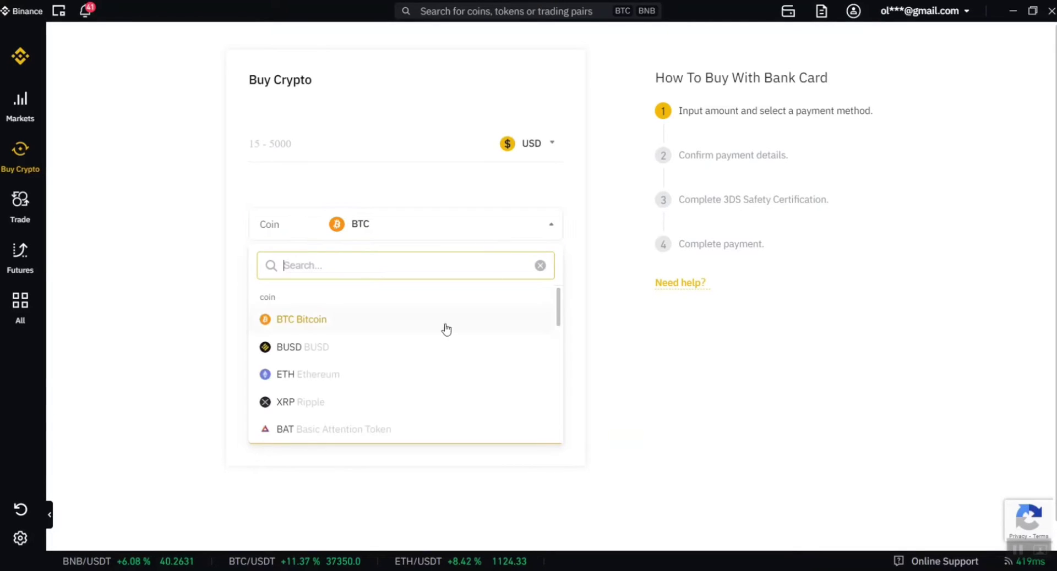
click(346, 332)
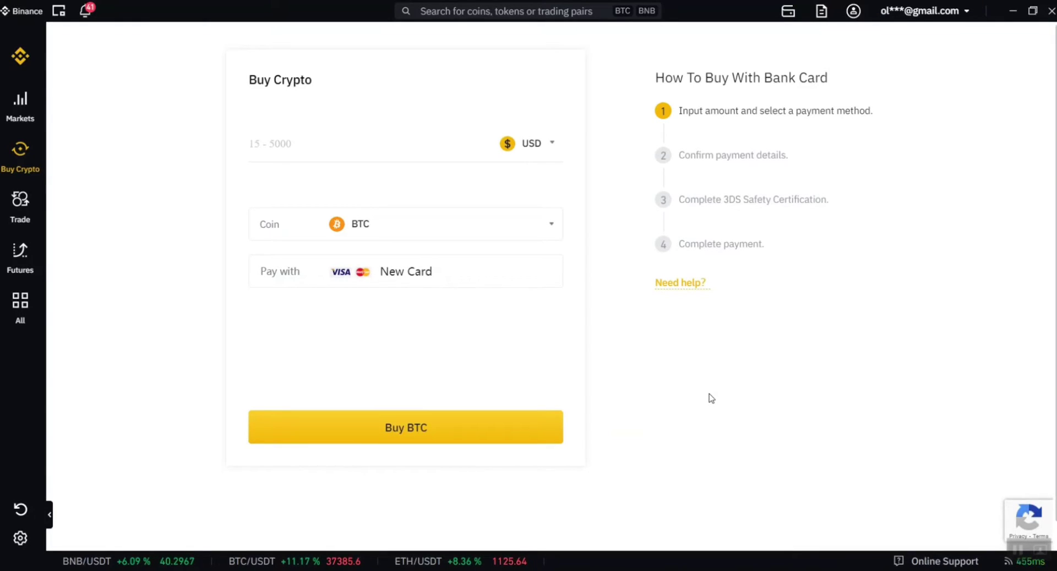
Step: Open P2P trading and view the BTC buy offers priced in NGN
mouse_move(38, 144)
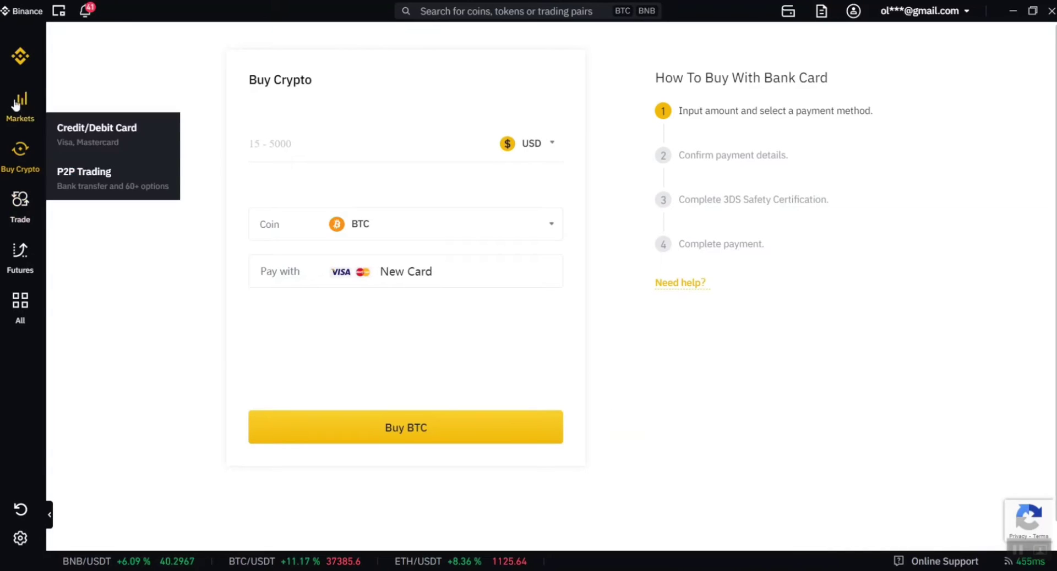
click(76, 177)
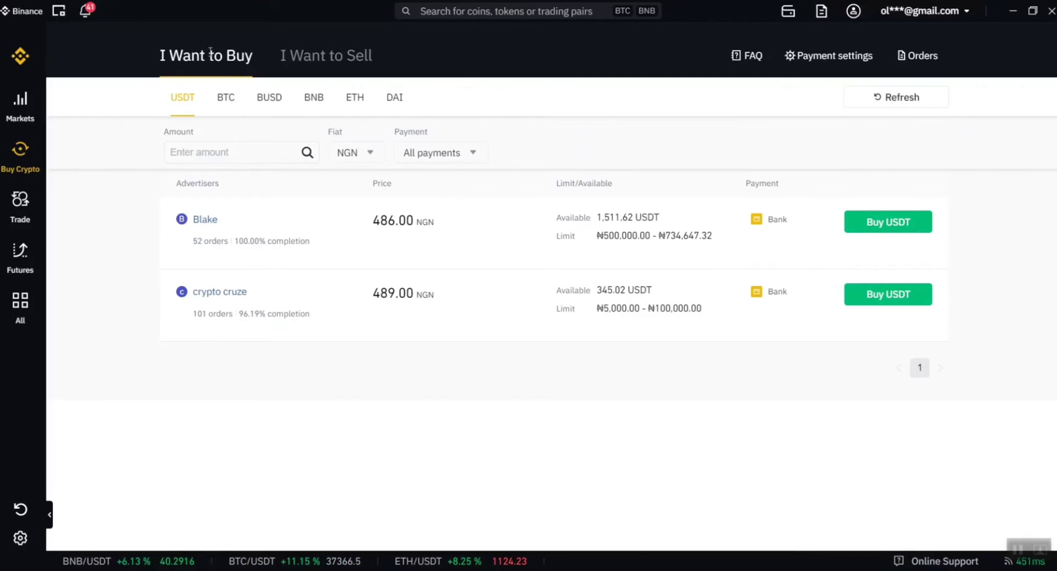
click(231, 105)
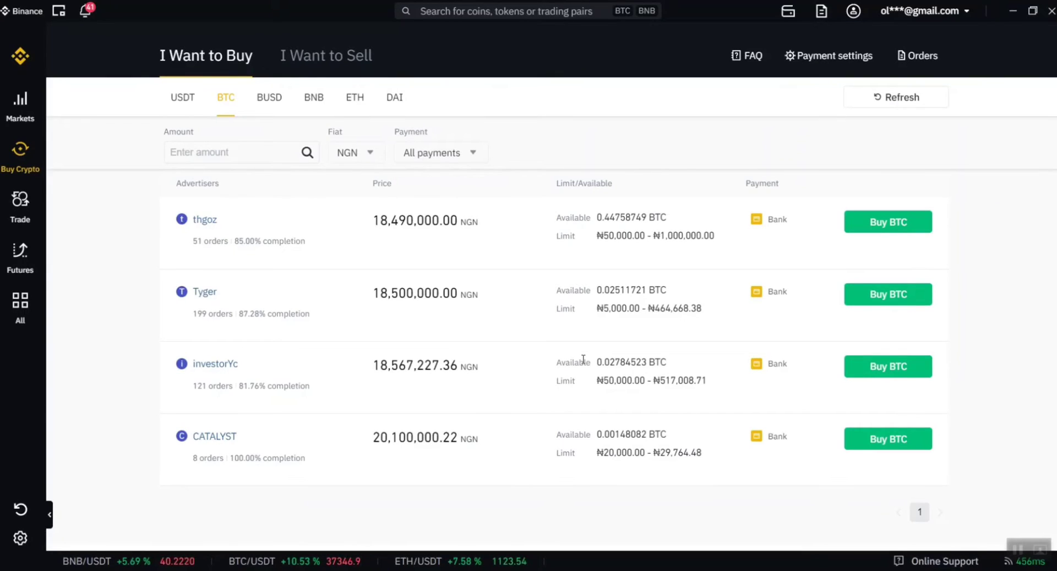
Step: On the AGI/BTC trading page, fill in a limit buy order for 100 AGI at a price of 0.00000202 BTC
mouse_move(16, 164)
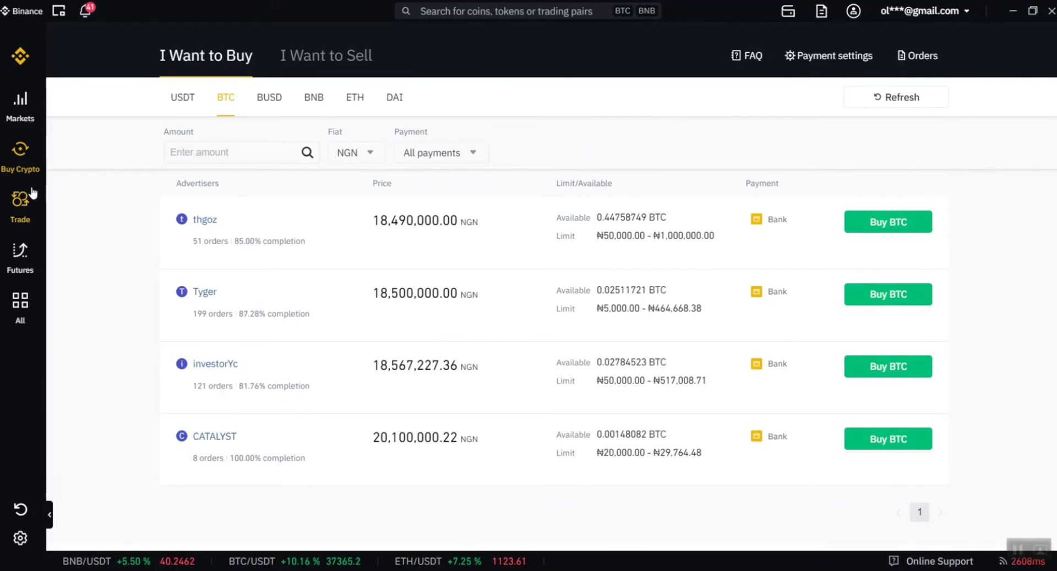
click(28, 214)
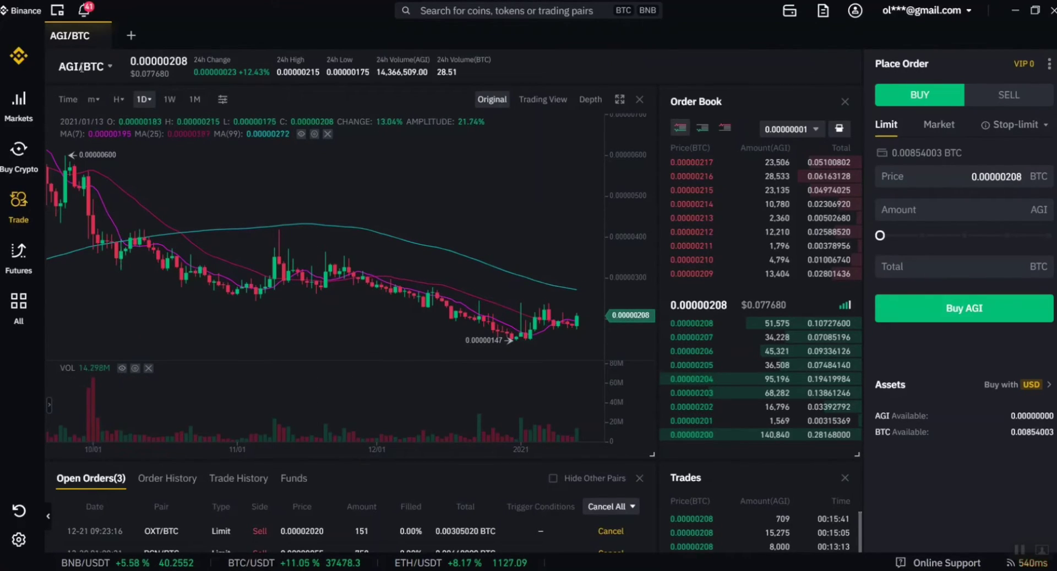
mouse_move(82, 68)
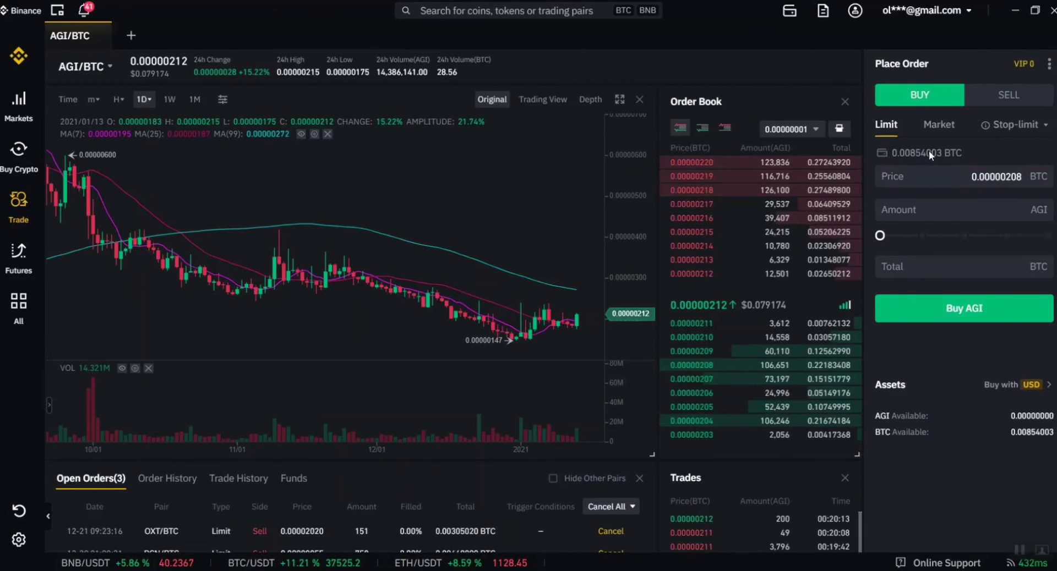
click(1024, 176)
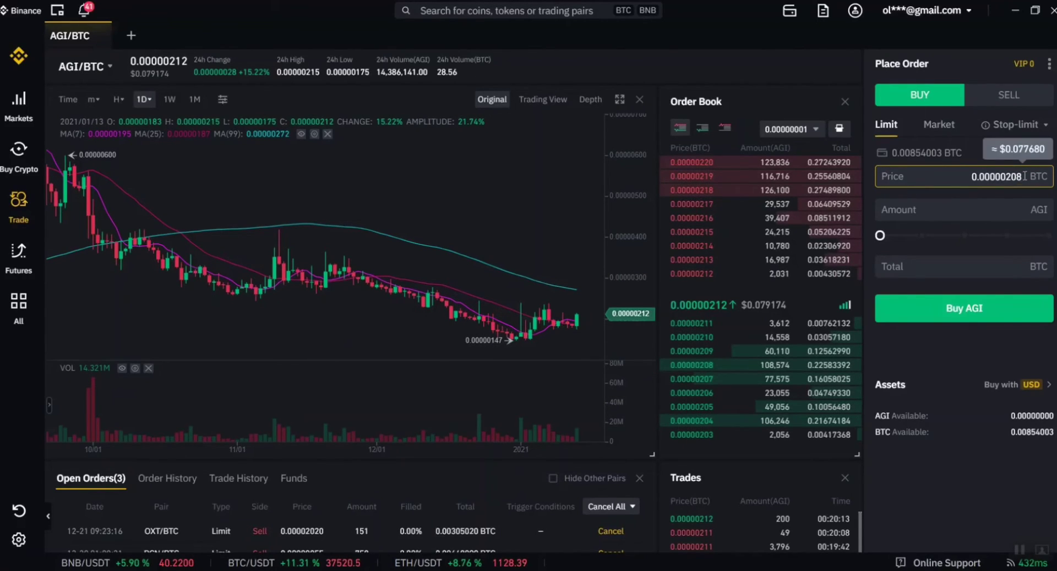
key(BackSpace)
text(2)
click(1004, 208)
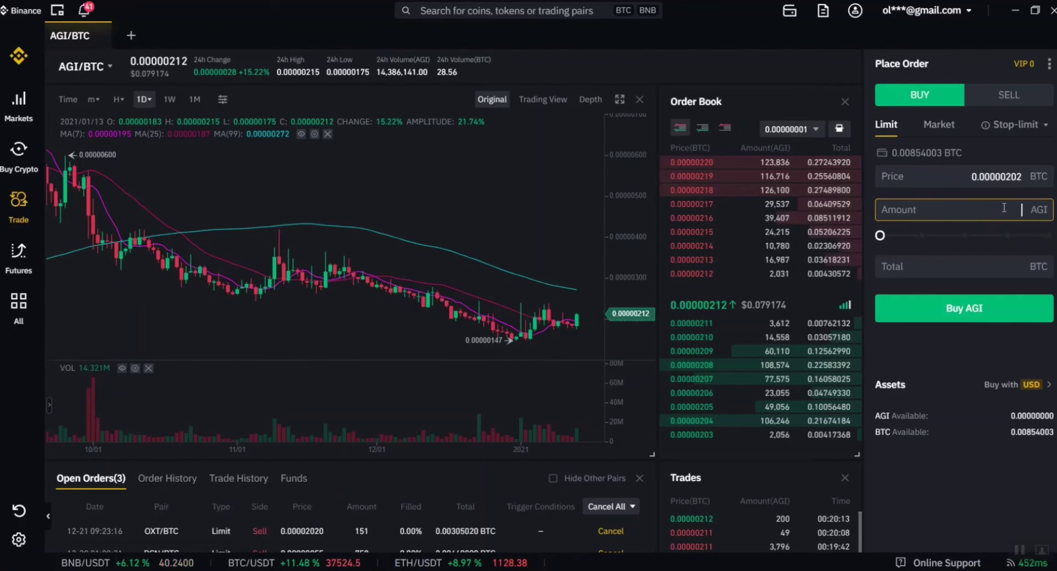
text(1)
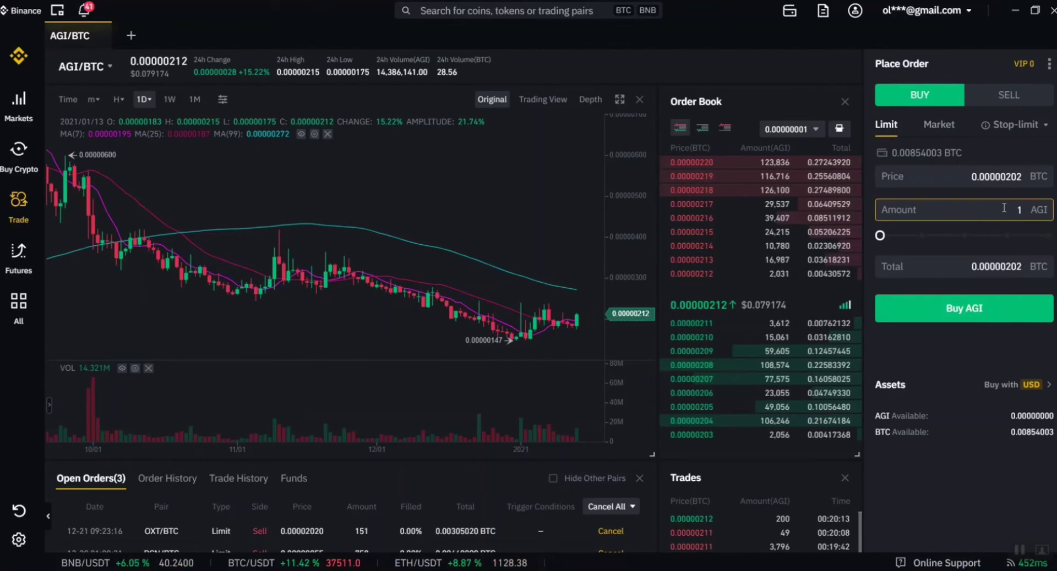
text(00)
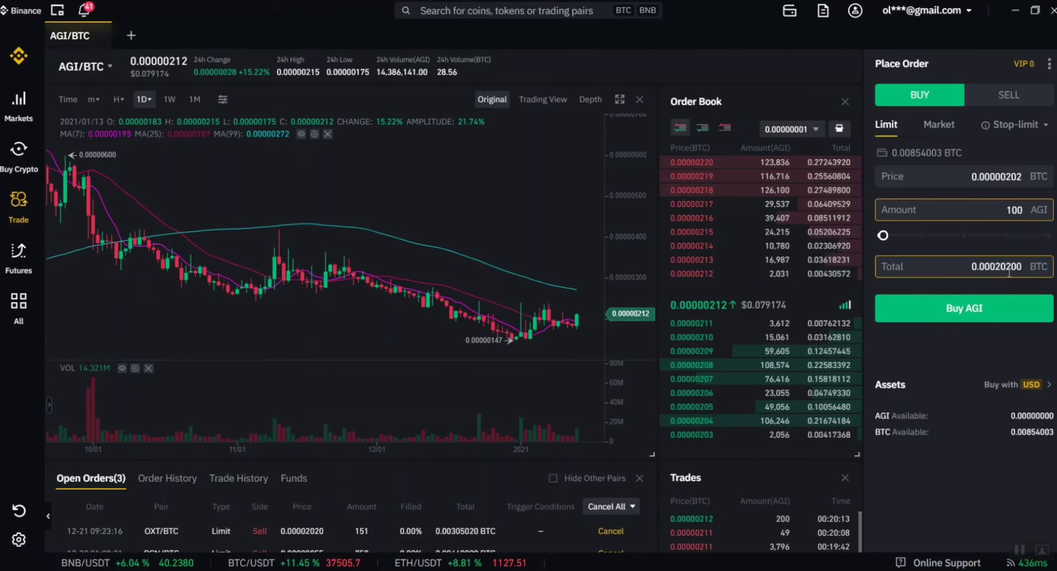
Step: Try an amount of 1000 AGI in the limit buy order, and replace it with 50% of the available BTC balance
mouse_move(1009, 236)
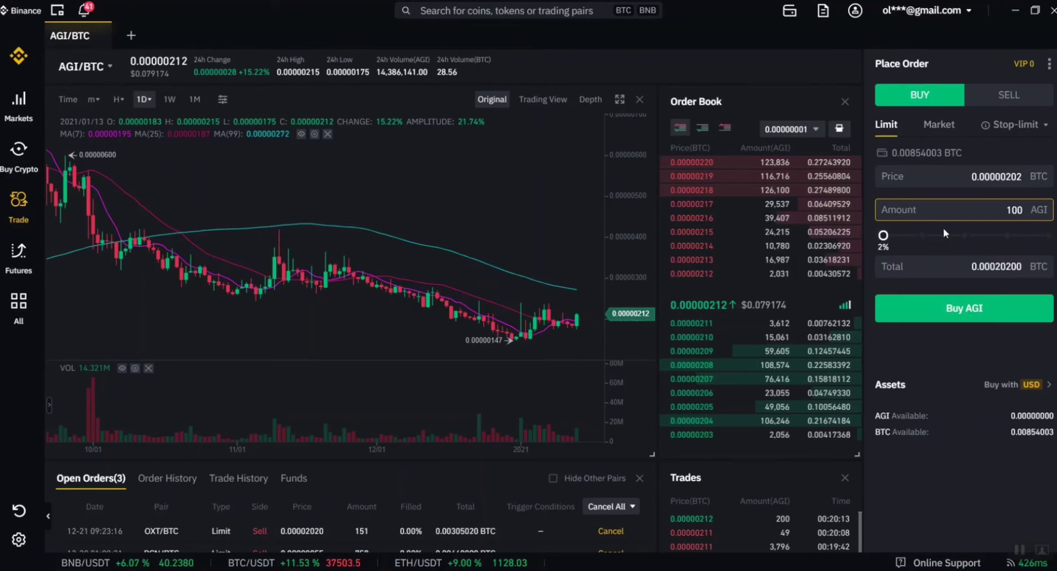
key(BackSpace)
key(BackSpace)
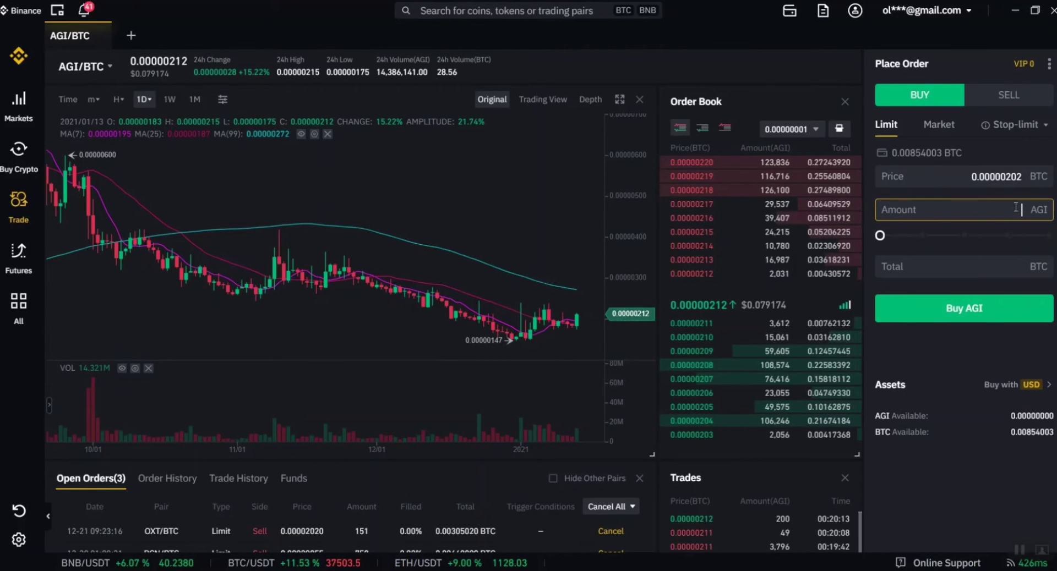
text(000)
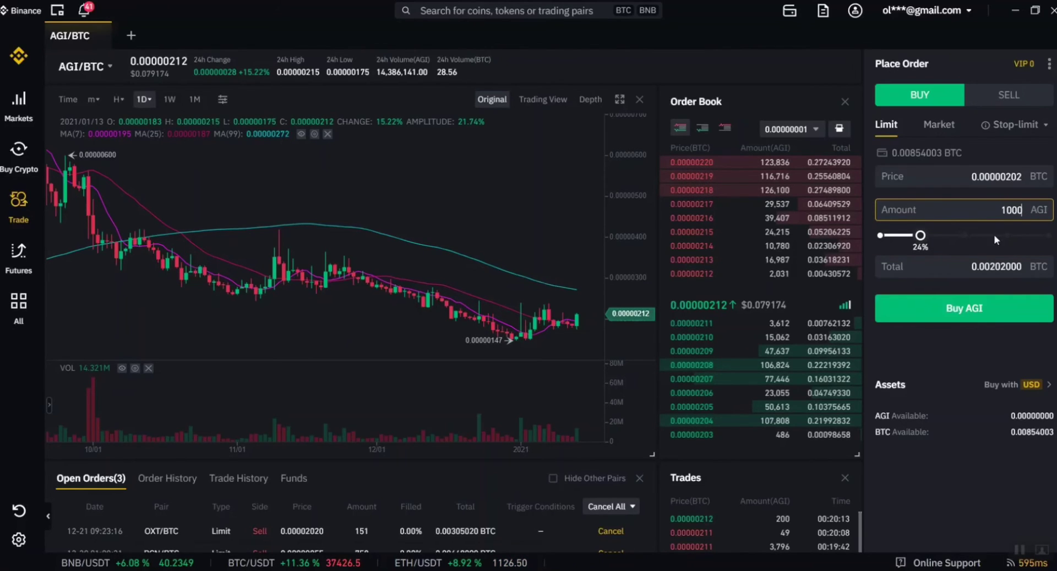
click(963, 235)
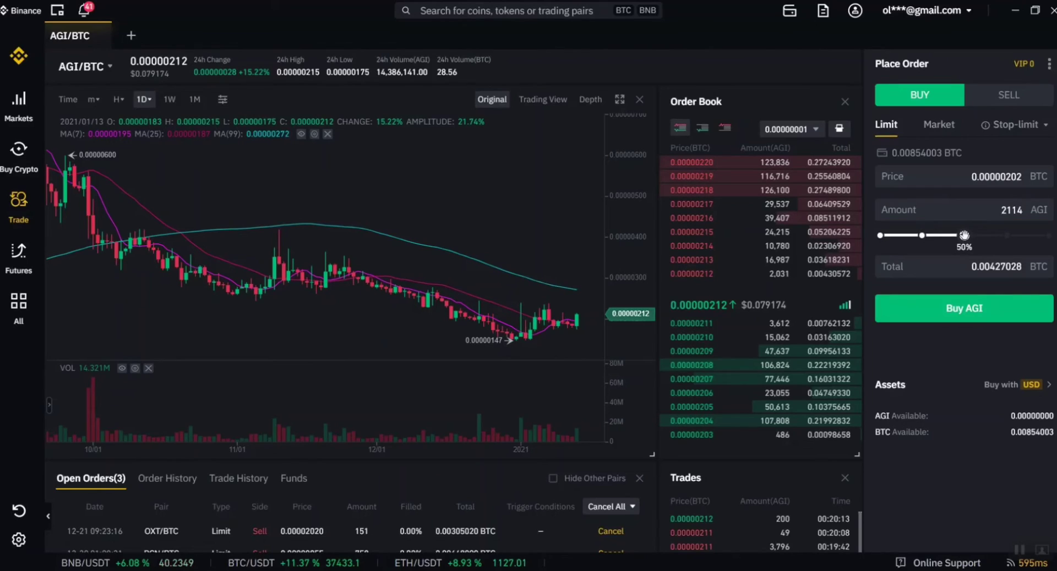
click(1016, 215)
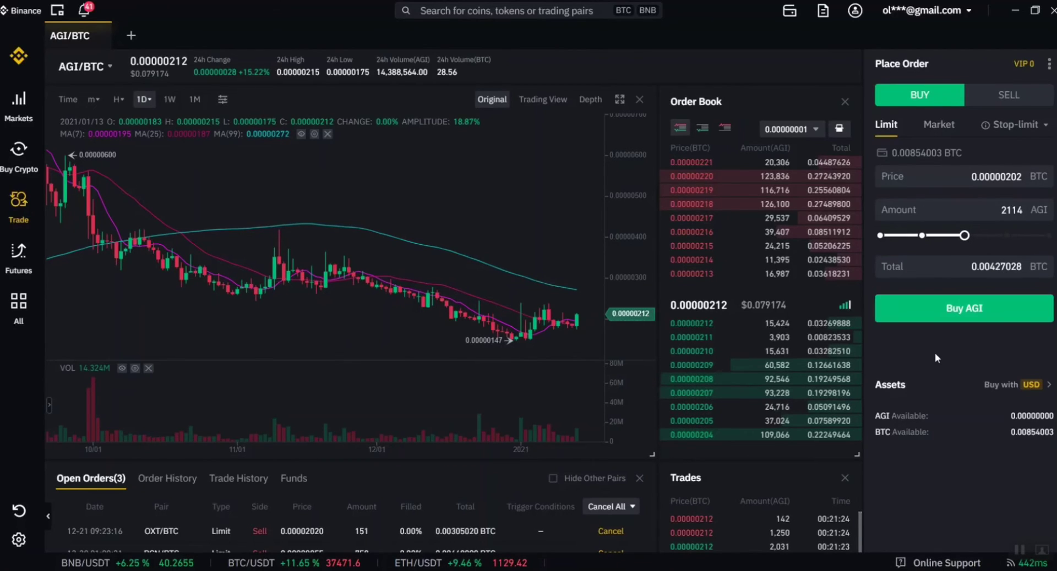
Step: Switch the AGI buy order to a market order and set its amount to 50% of the available BTC
click(935, 126)
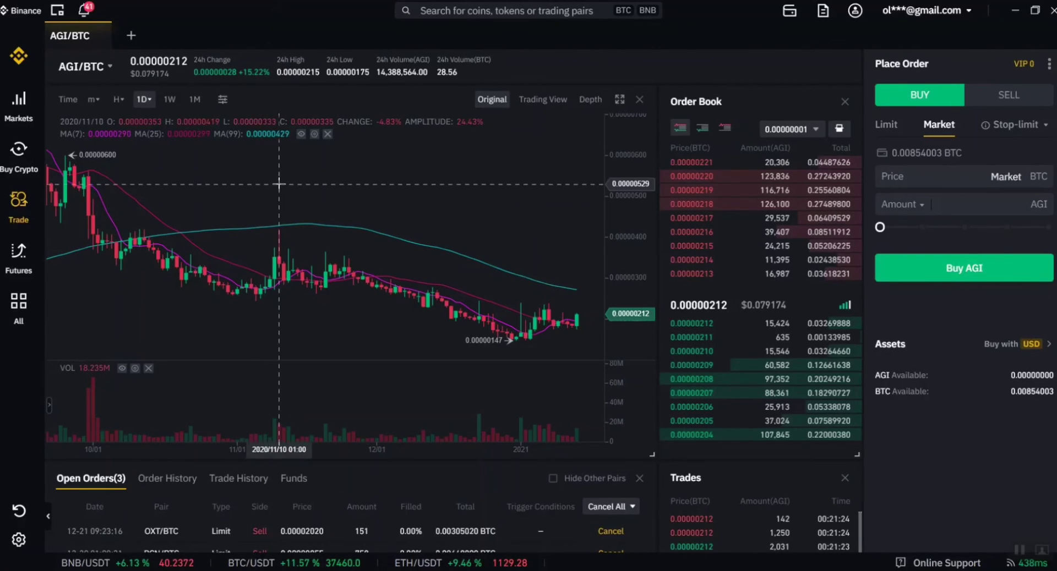
click(989, 199)
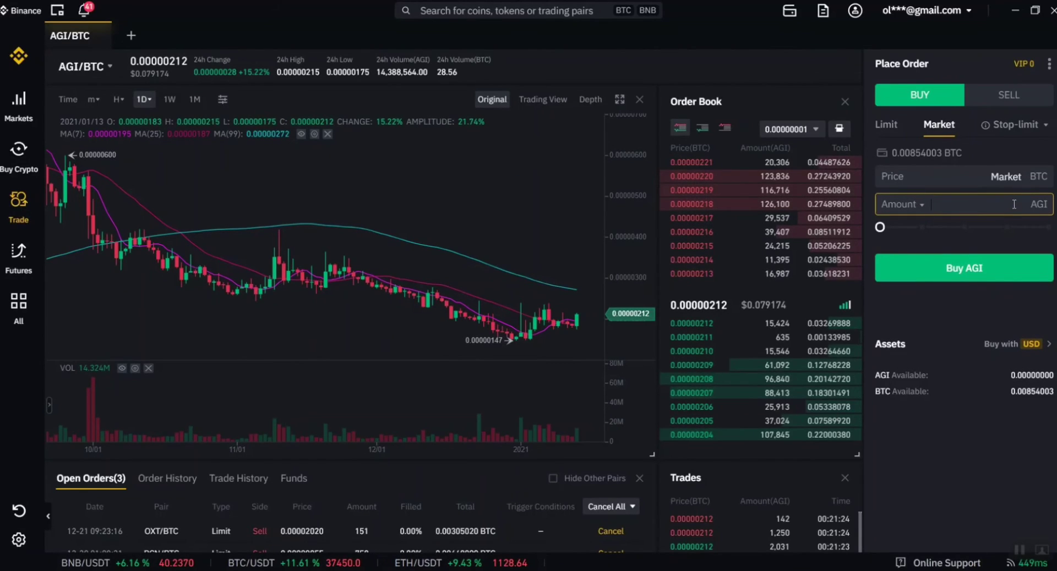
click(963, 226)
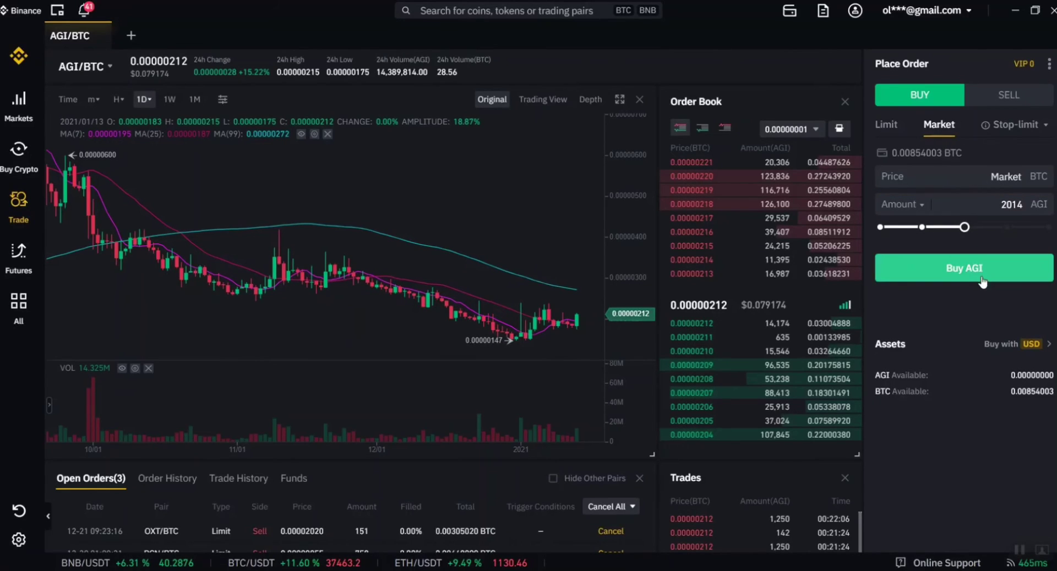
Step: Change the buy order type to Stop-limit and enter a stop price of 0.00000210 BTC
mouse_move(1041, 128)
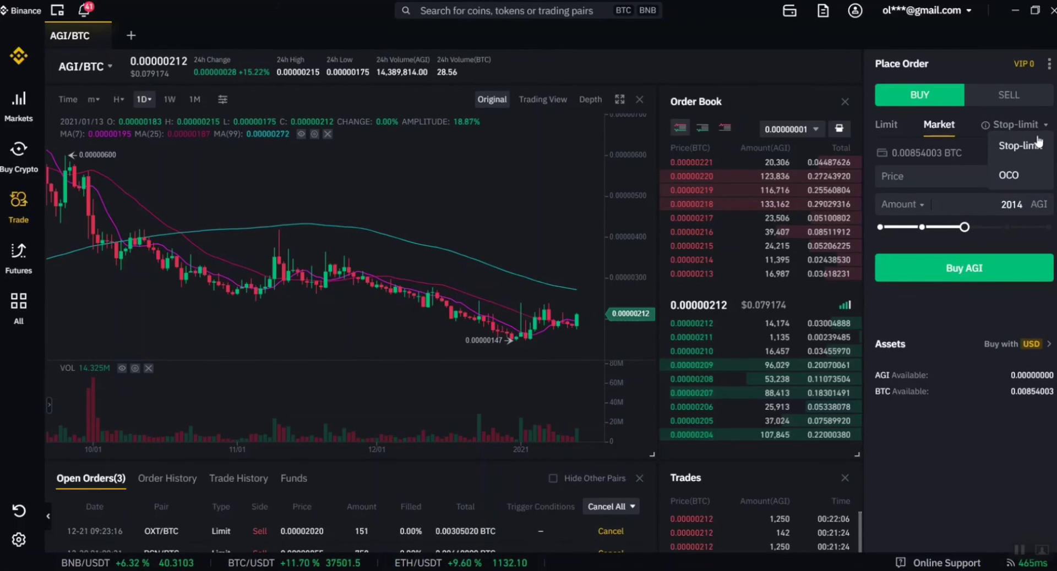
click(1031, 147)
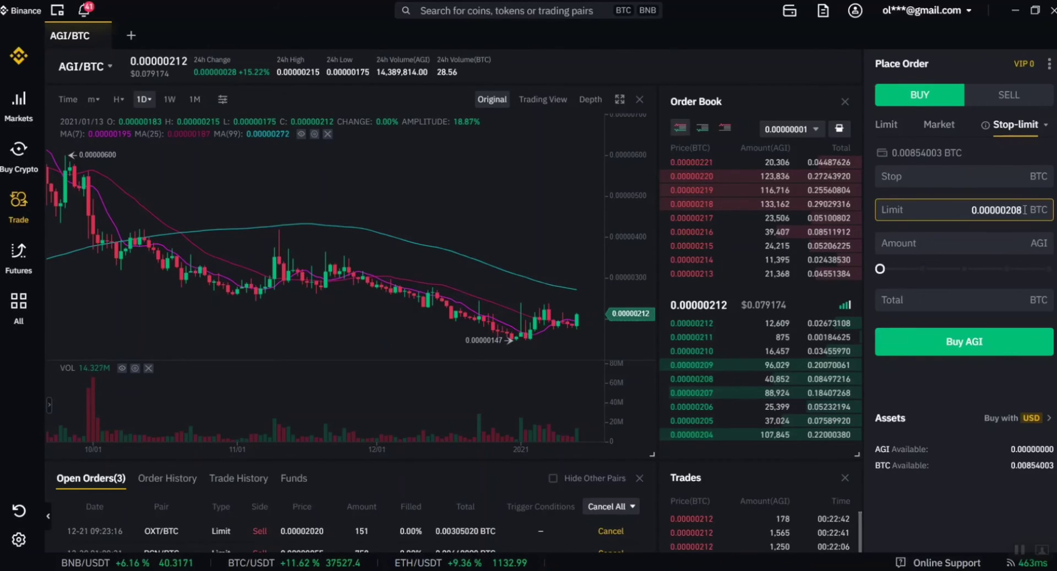
click(1001, 176)
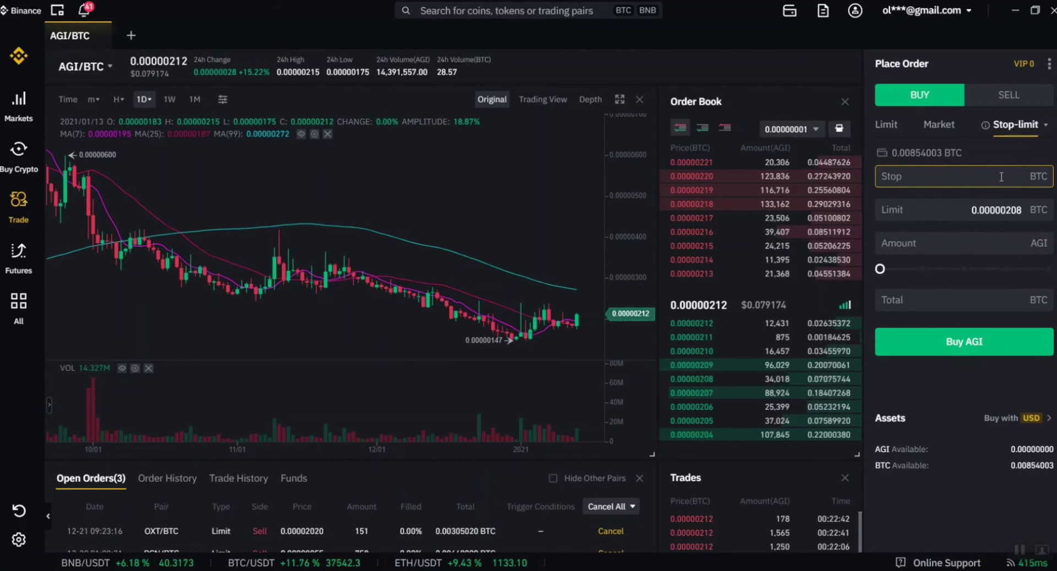
click(1022, 209)
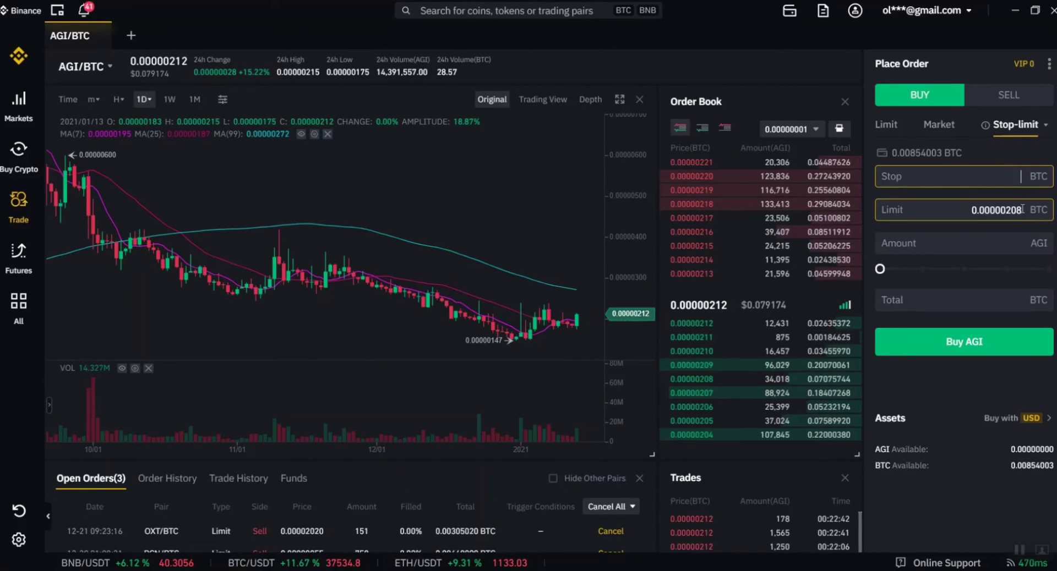
click(1022, 177)
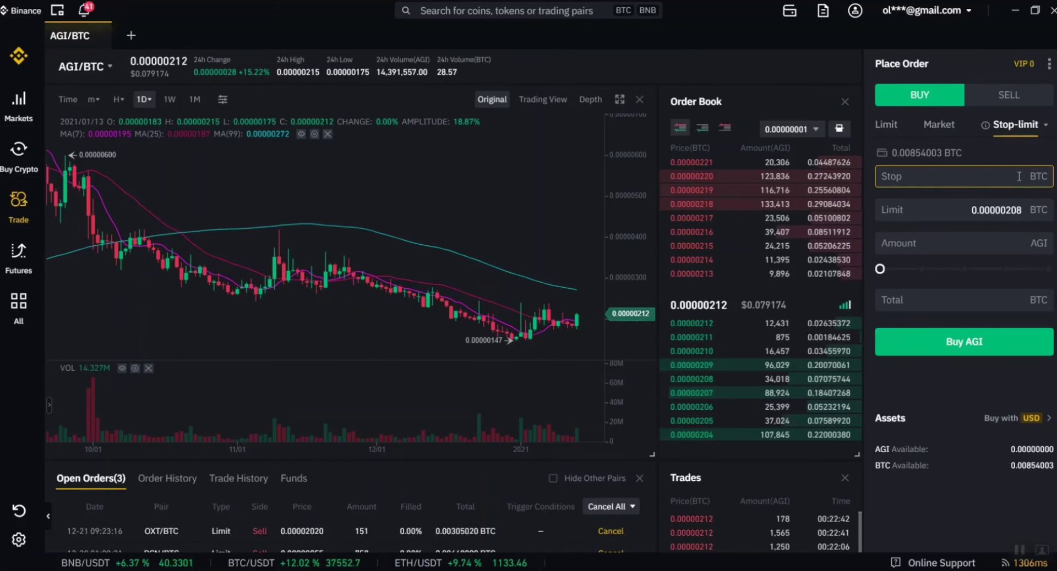
text(0.0000021)
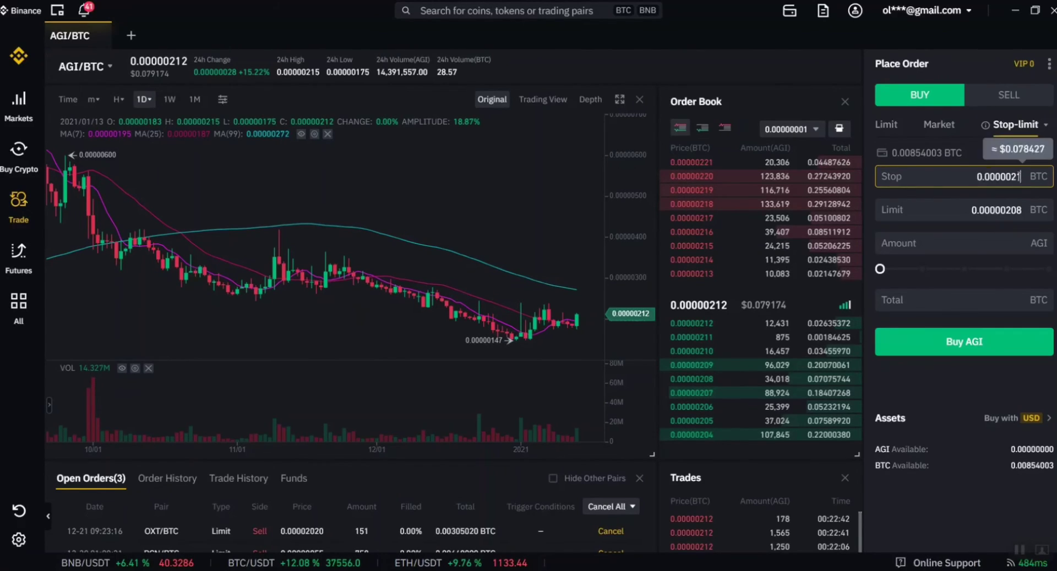
text(0)
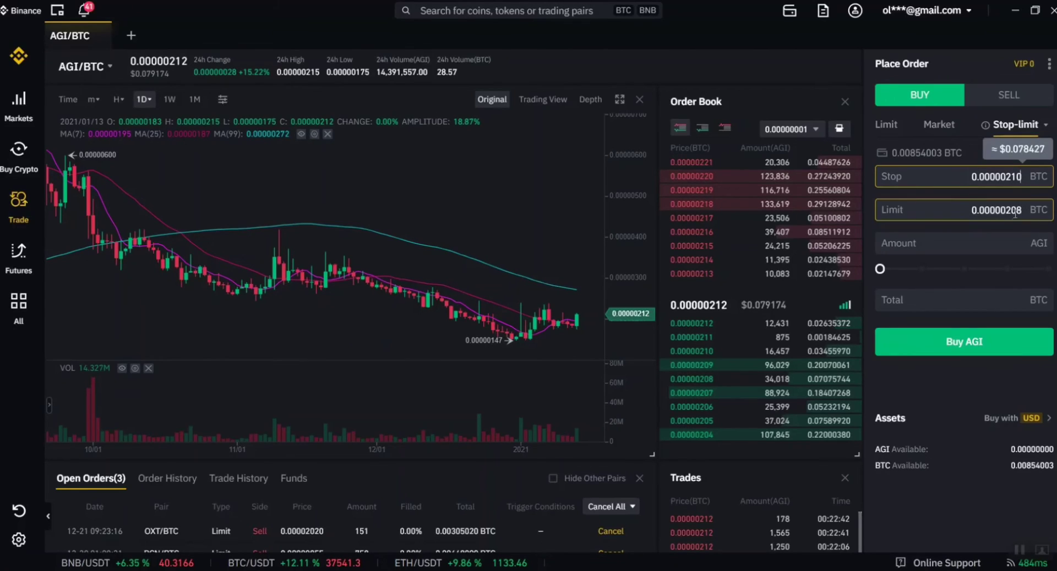
Step: Clear the stop price and set the stop-limit buy amount to 50% of the available BTC
key(BackSpace)
key(BackSpace)
key(BackSpace)
key(BackSpace)
key(BackSpace)
key(BackSpace)
key(BackSpace)
key(BackSpace)
key(BackSpace)
key(BackSpace)
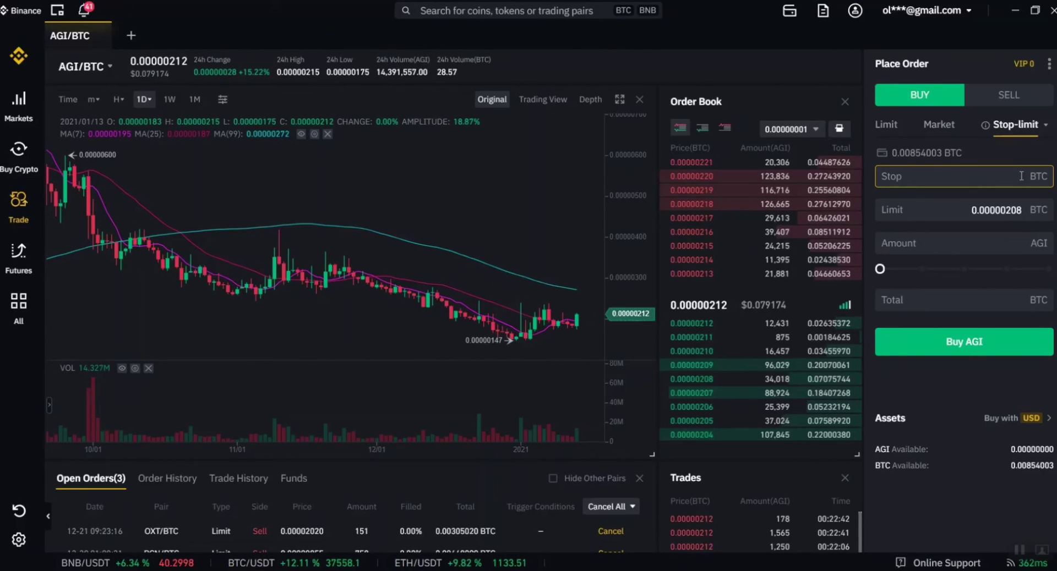
click(892, 246)
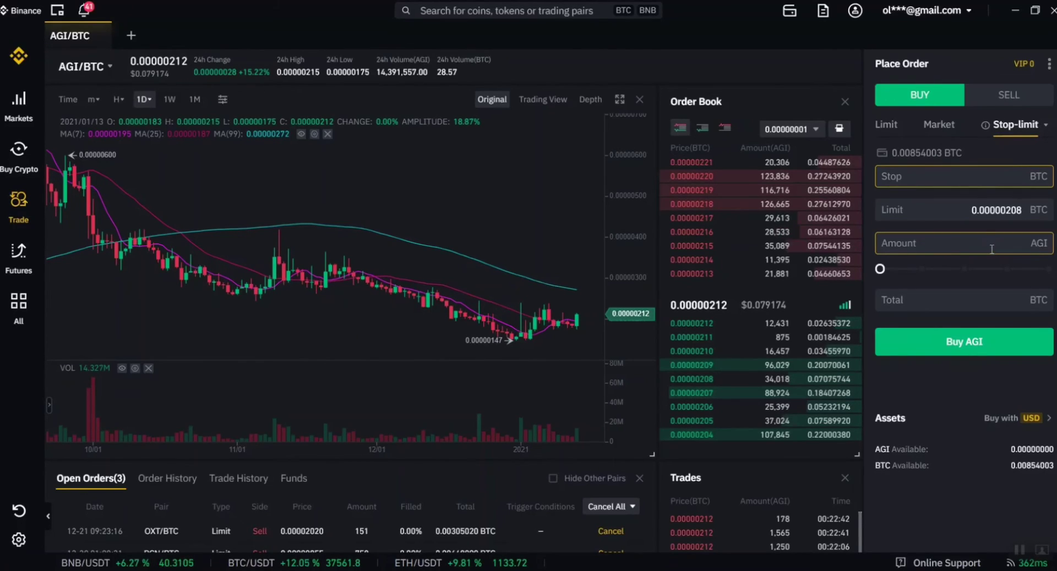
click(922, 269)
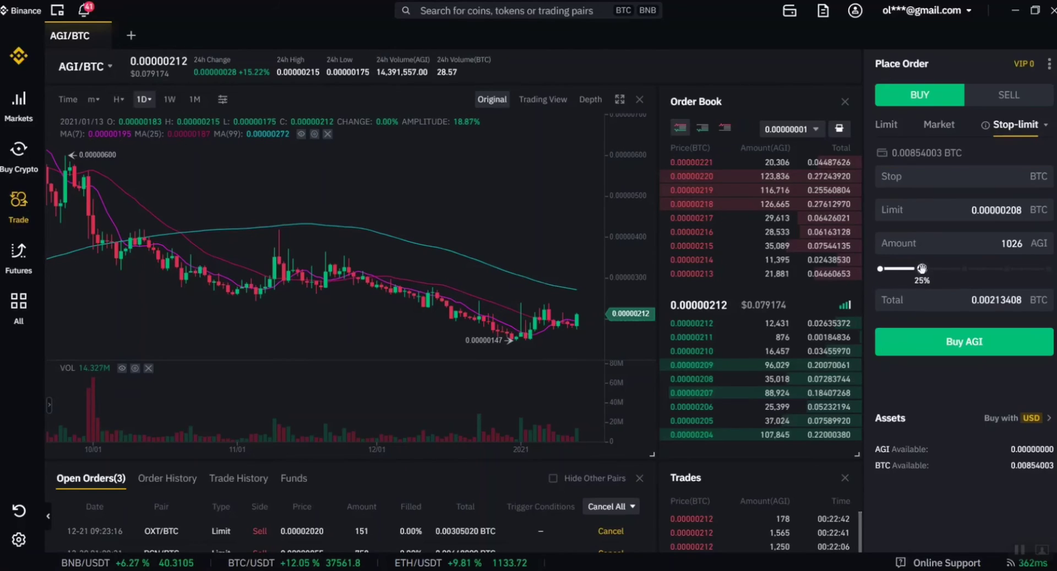
click(964, 268)
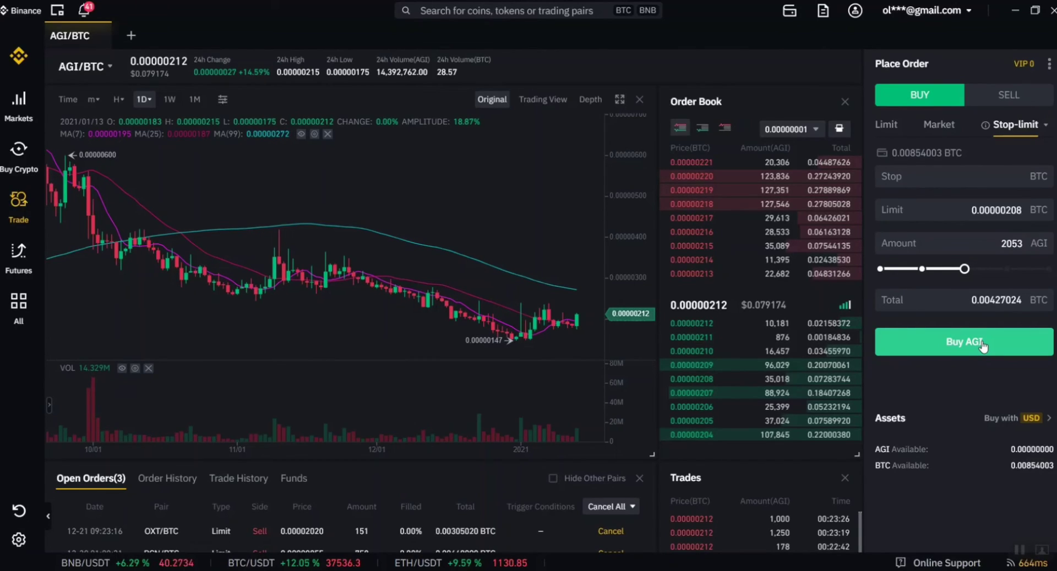
Step: Switch to a limit sell order for AGI with a price of 0.00000308 BTC and an amount of 100% of the available AGI
click(1043, 99)
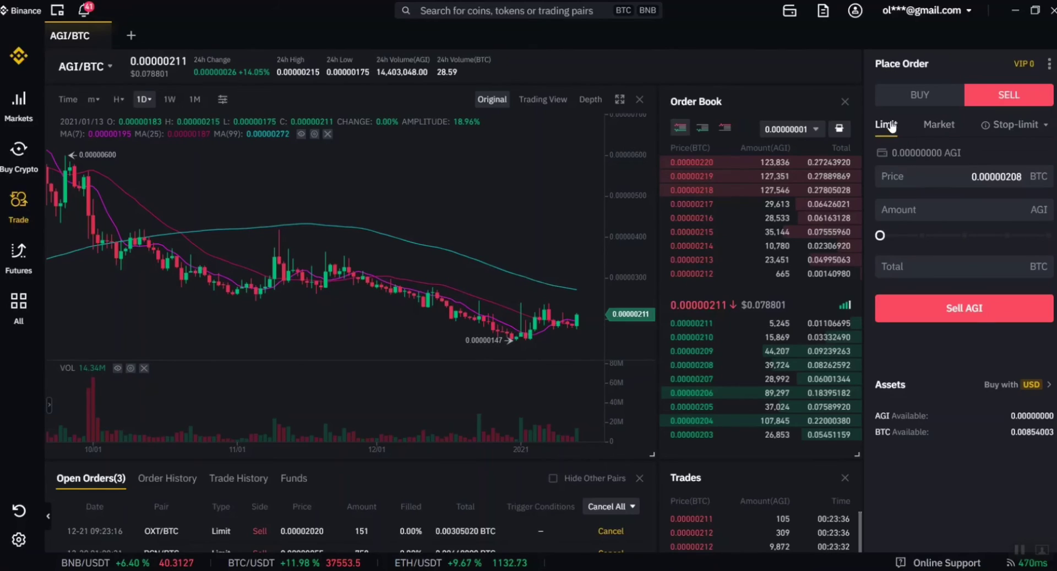
click(1024, 177)
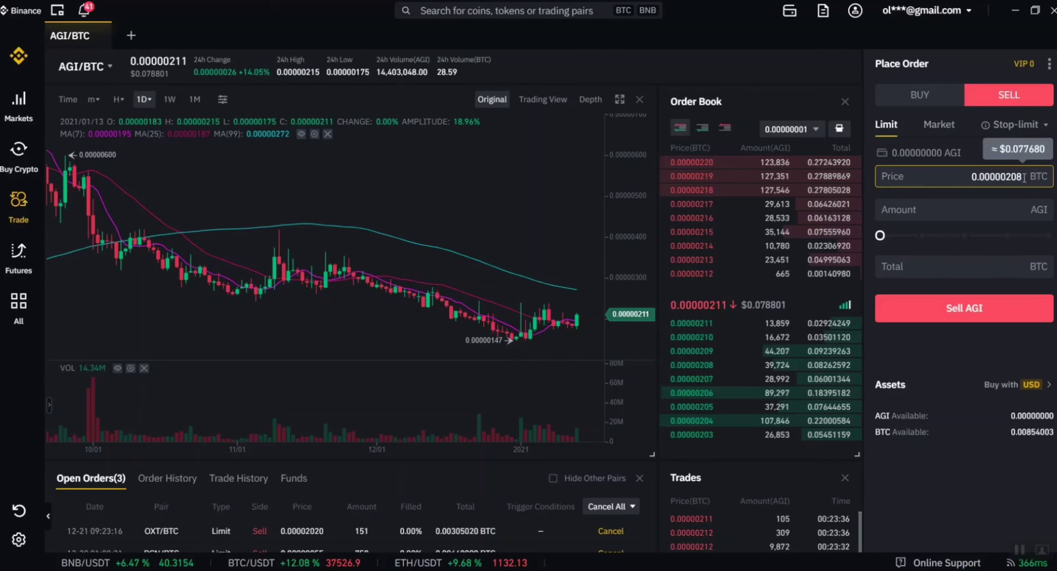
key(BackSpace)
key(BackSpace)
key(BackSpace)
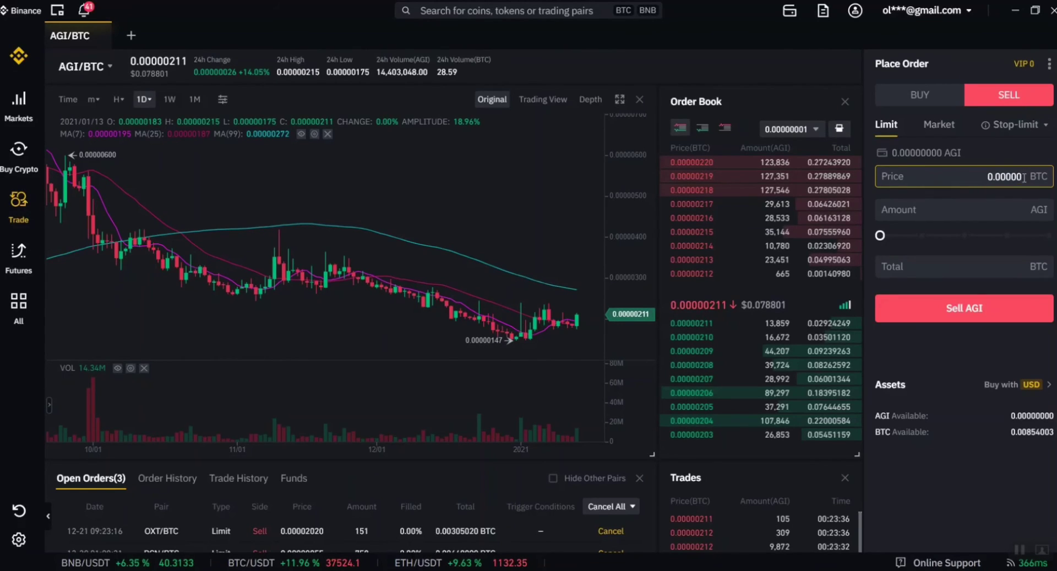
text(308)
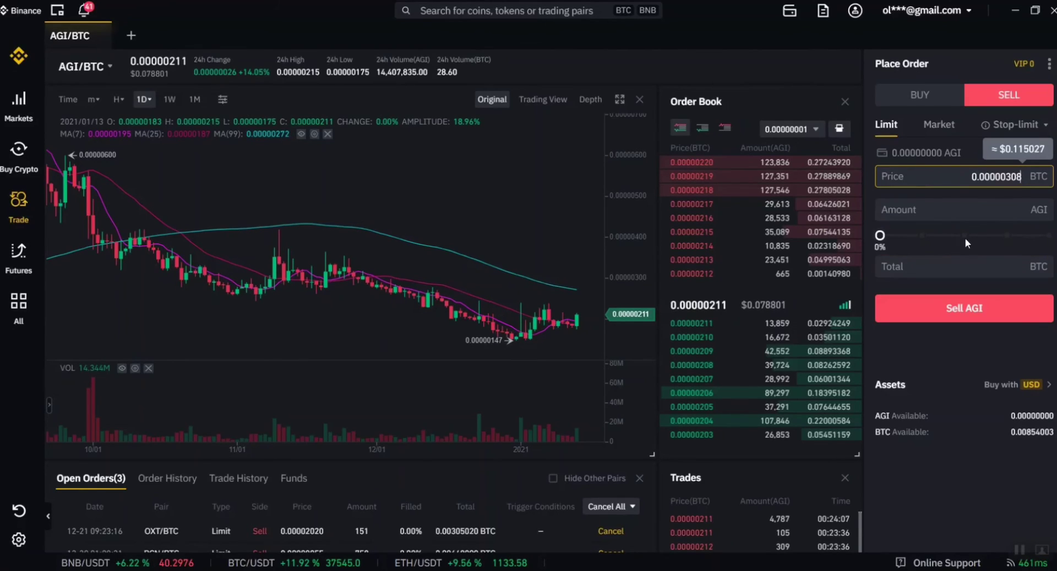
click(1049, 239)
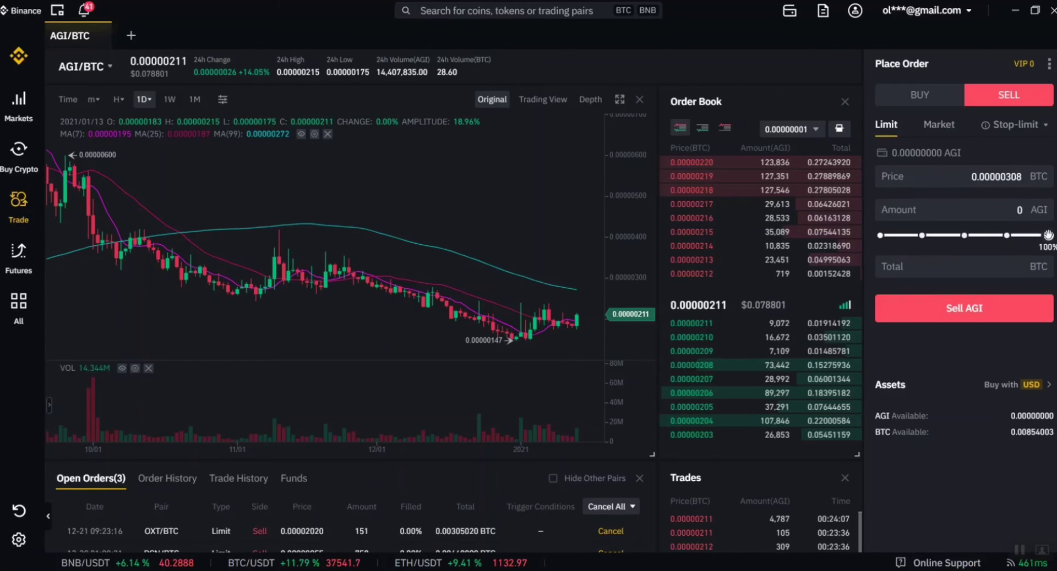
click(1019, 209)
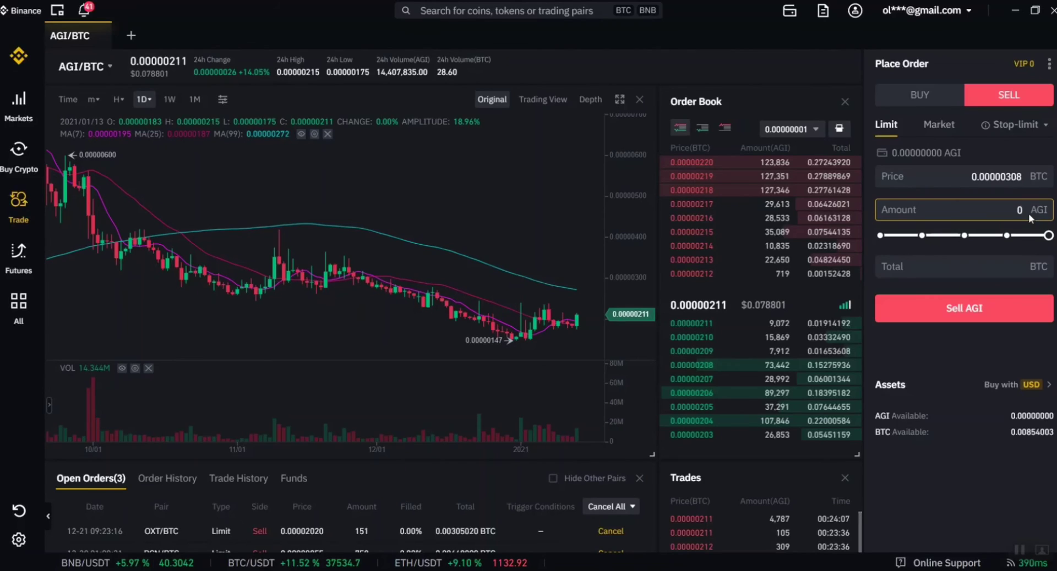
click(1048, 235)
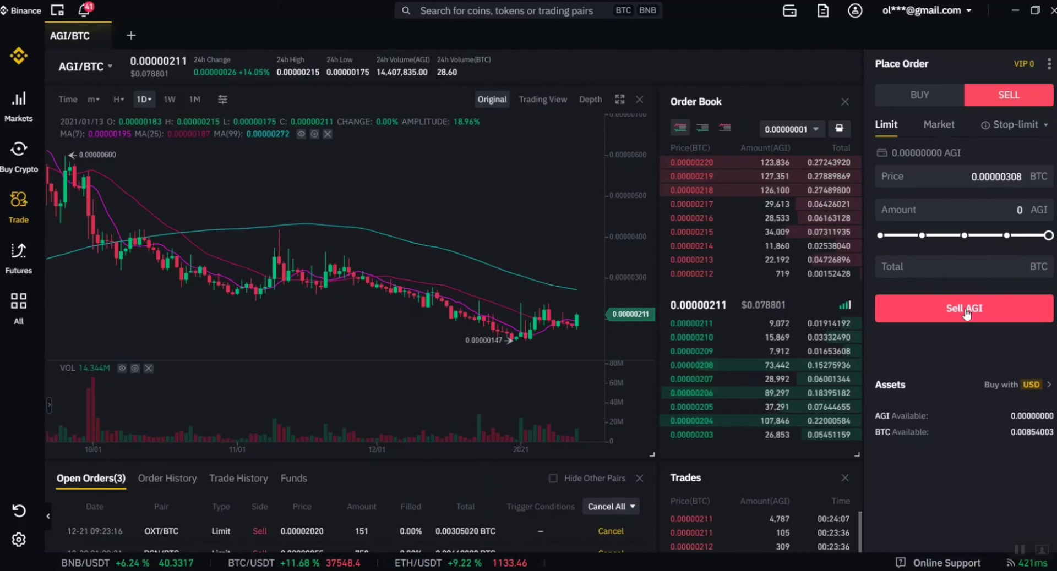
Step: Show the market sell form, change the sell order to Stop-limit with a limit price of 0.00000308 BTC, and activate its stop price entry
click(940, 126)
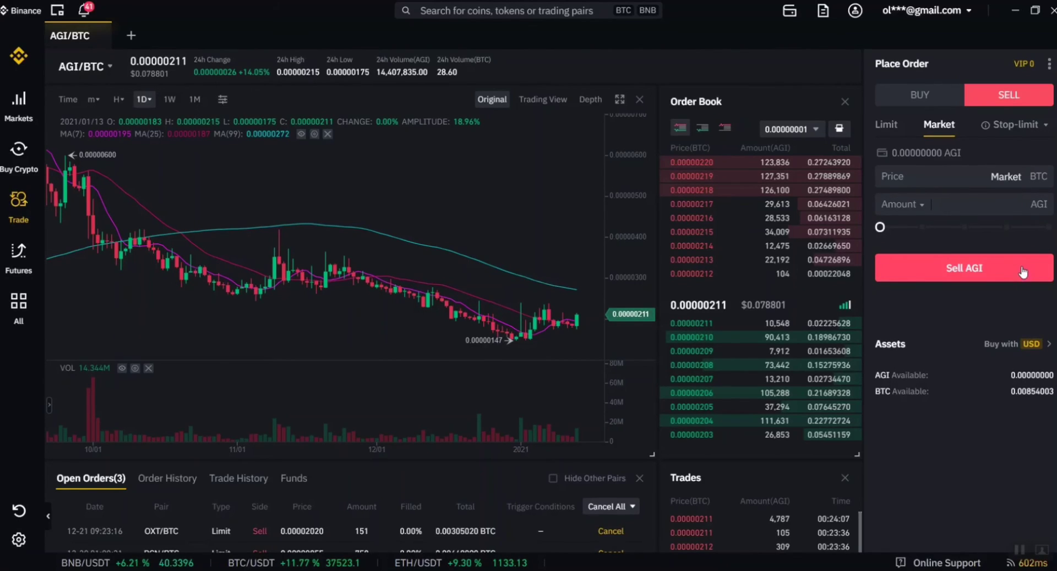
mouse_move(1047, 131)
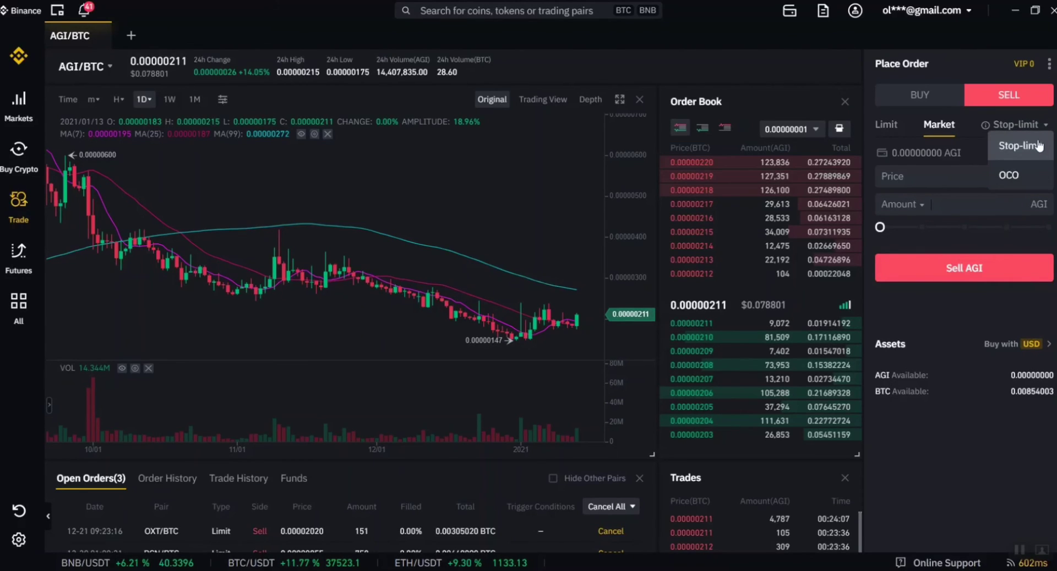
click(1018, 142)
click(1016, 209)
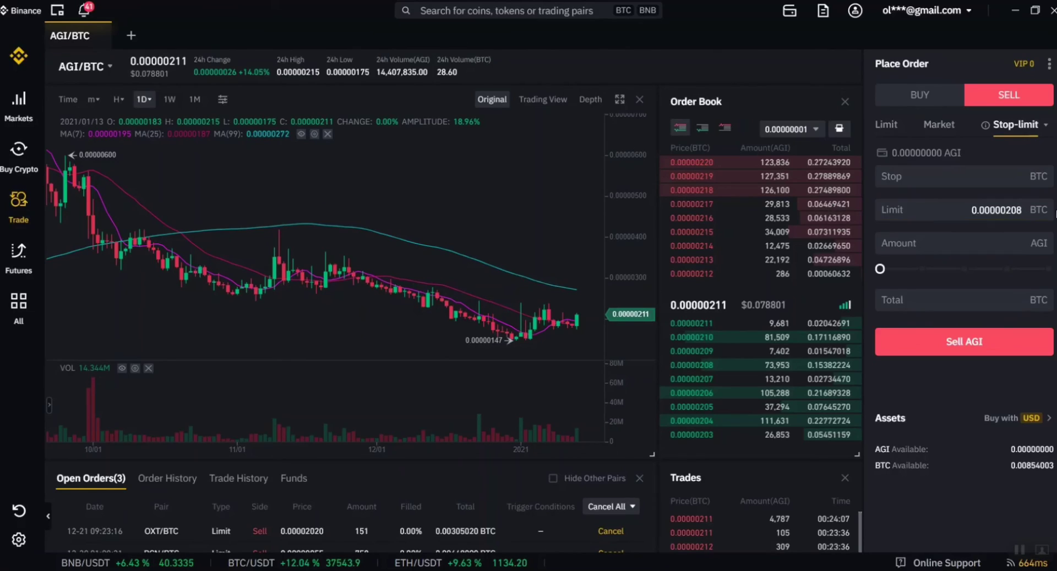
mouse_move(1021, 209)
key(BackSpace)
key(BackSpace)
key(BackSpace)
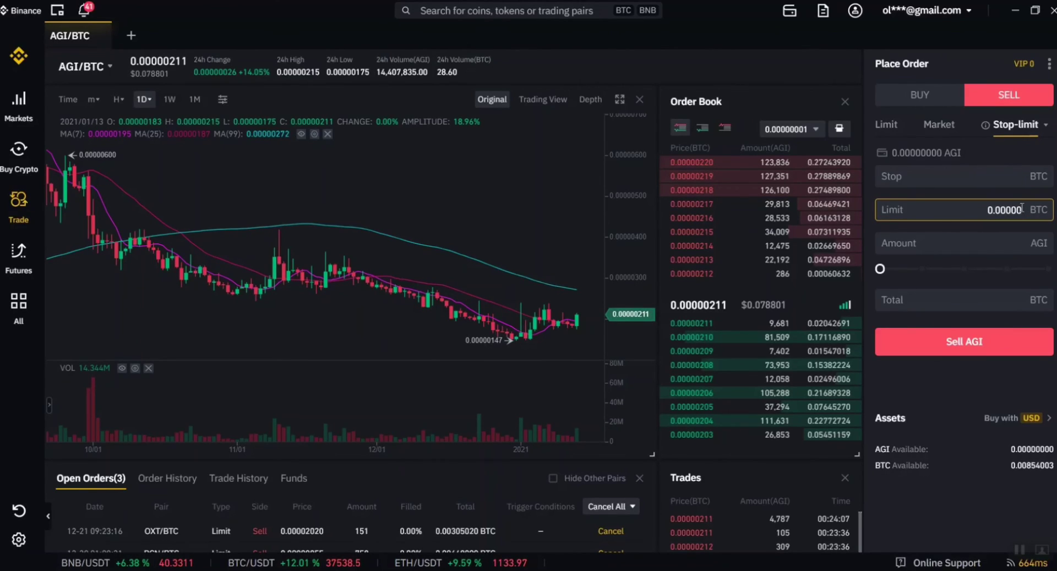
text(308)
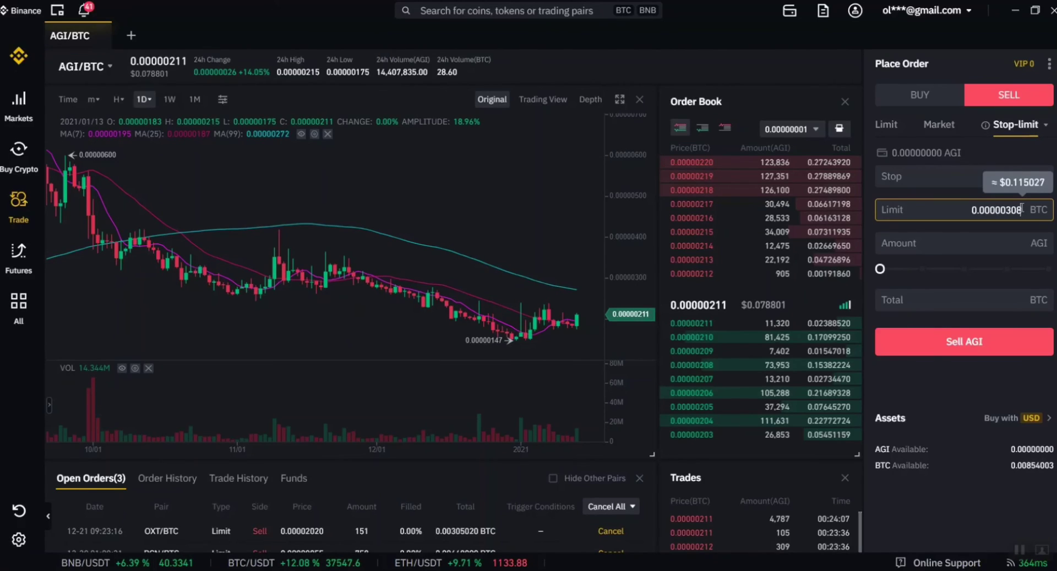
click(959, 182)
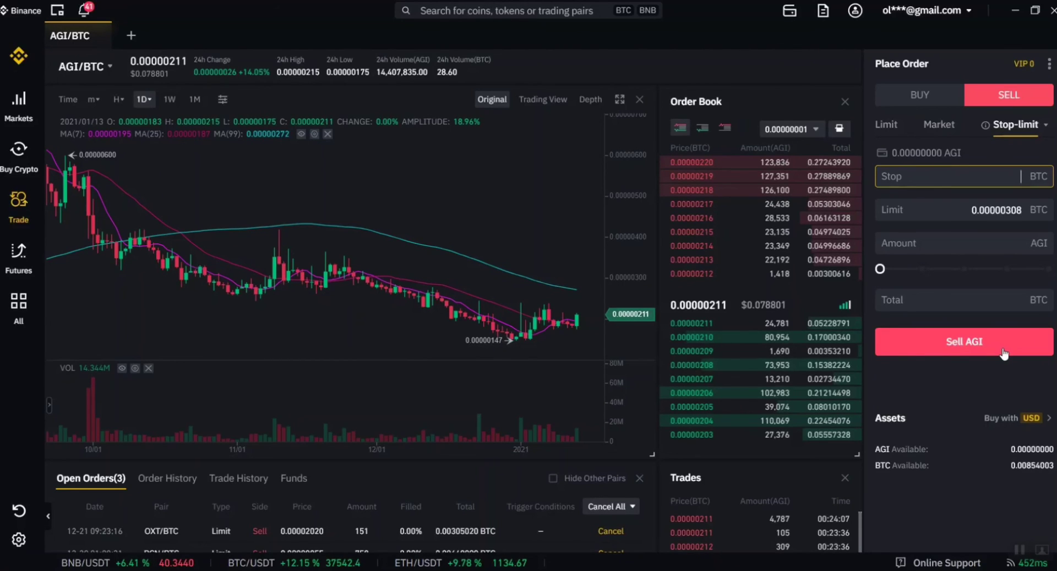
Step: Look over the open orders, and open the withdrawal page from the wallet overview
scroll(681, 552, down, 2)
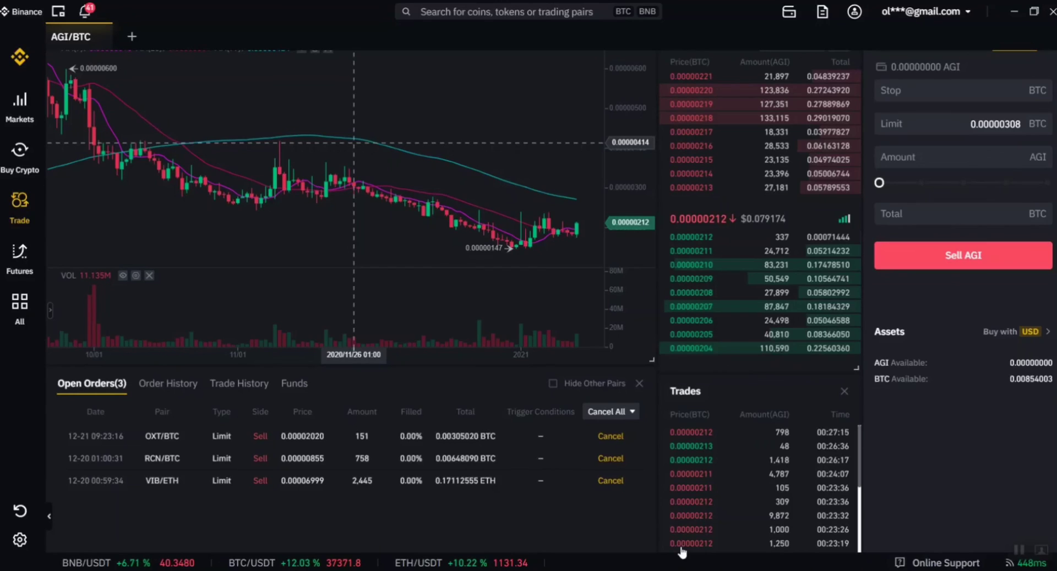
click(790, 16)
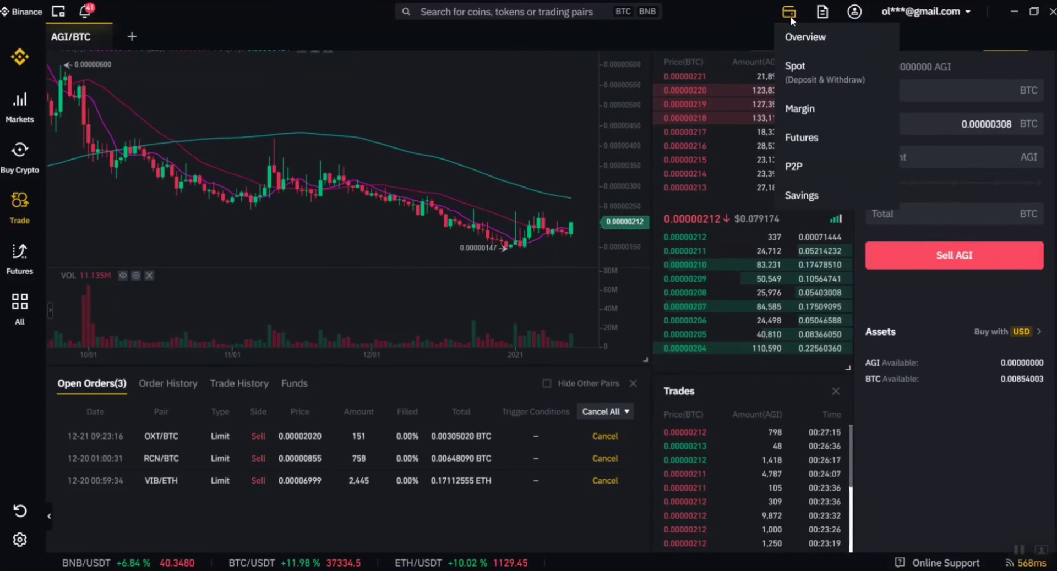
click(805, 44)
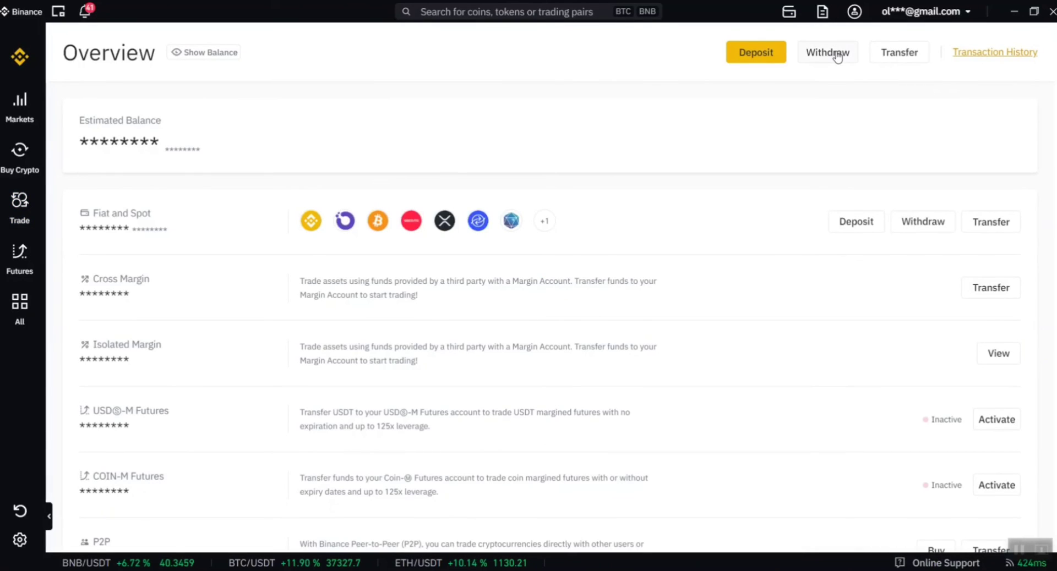
click(837, 56)
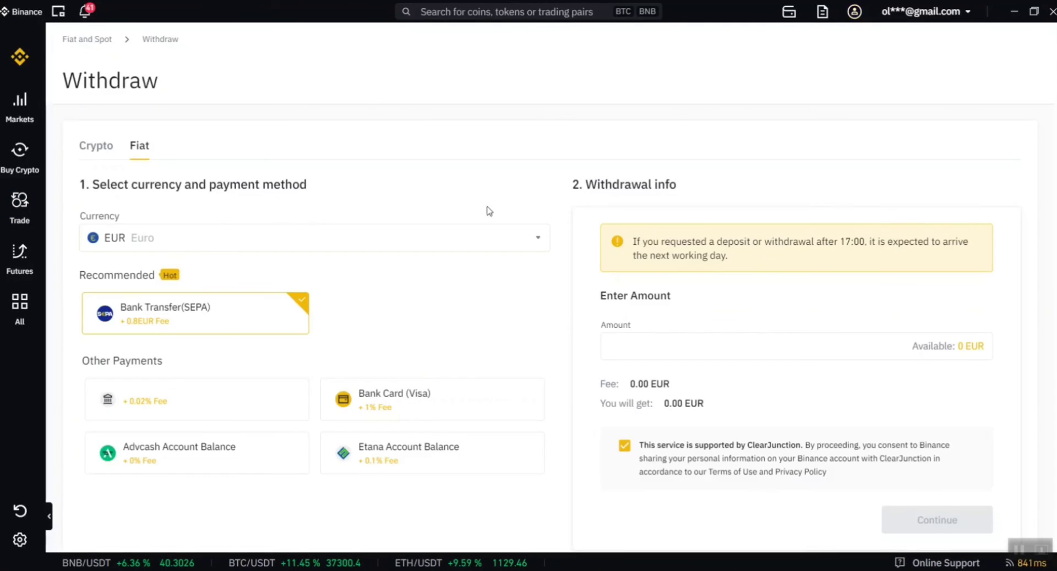